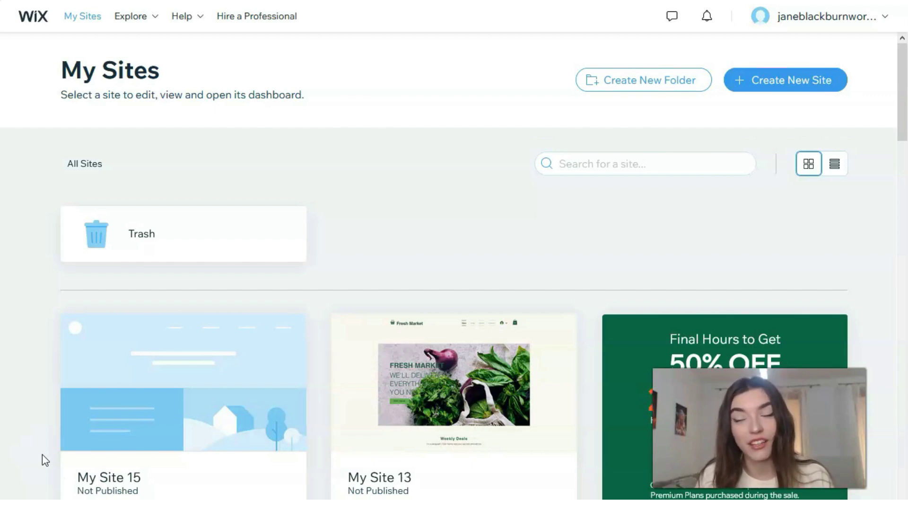
- Create a new site, choose Events as the website kind, and opt to build it in the Editor from a template
{"action": "left_click", "coordinate": [33, 478]}
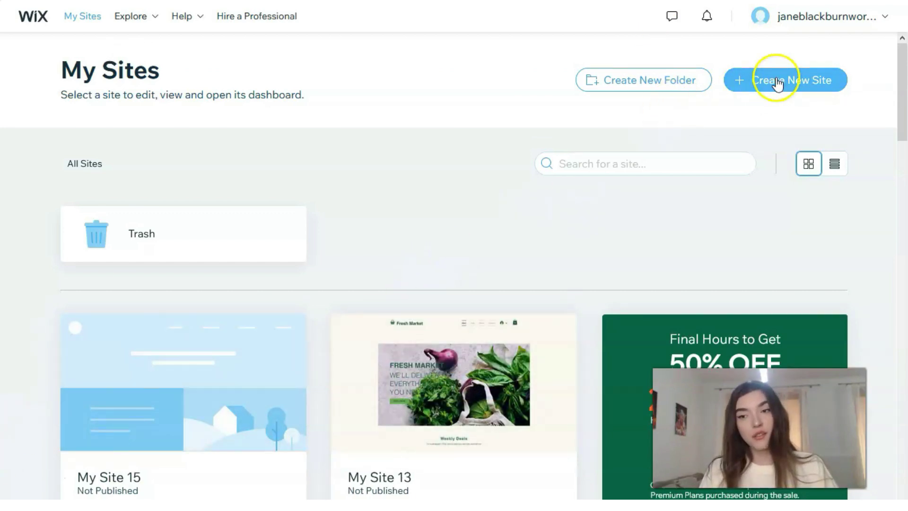
{"action": "left_click", "coordinate": [777, 84]}
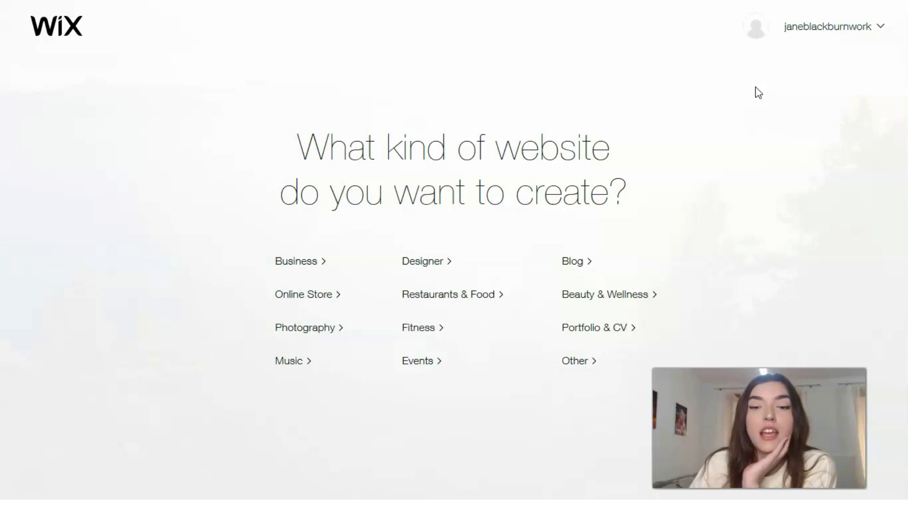
{"action": "left_click", "coordinate": [428, 365]}
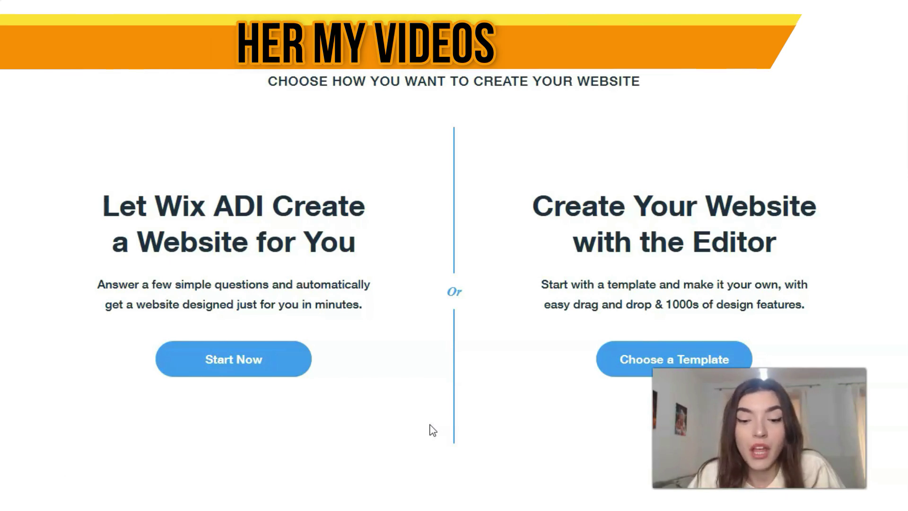
{"action": "left_click", "coordinate": [389, 431]}
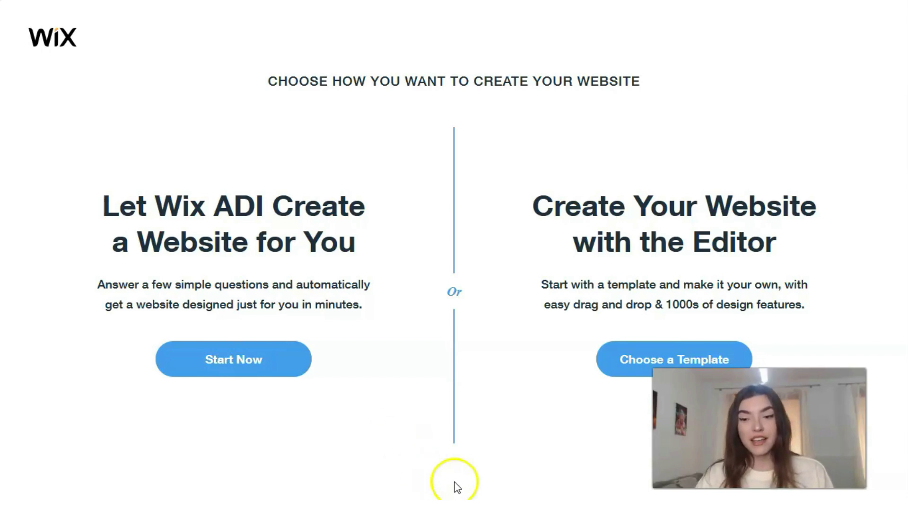
{"action": "left_click", "coordinate": [643, 370]}
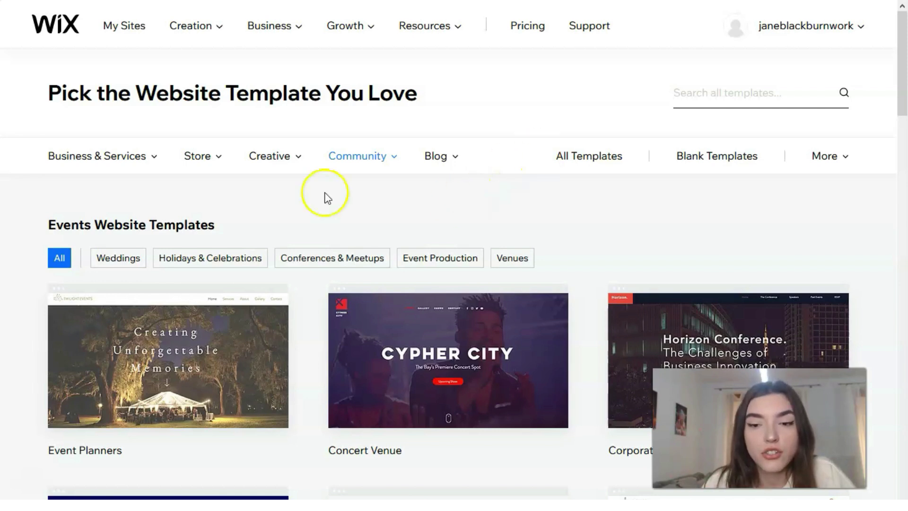
- Look over the template categories and the Events templates, and open a quick preview of the Concert Venue template
{"action": "mouse_move", "coordinate": [152, 170]}
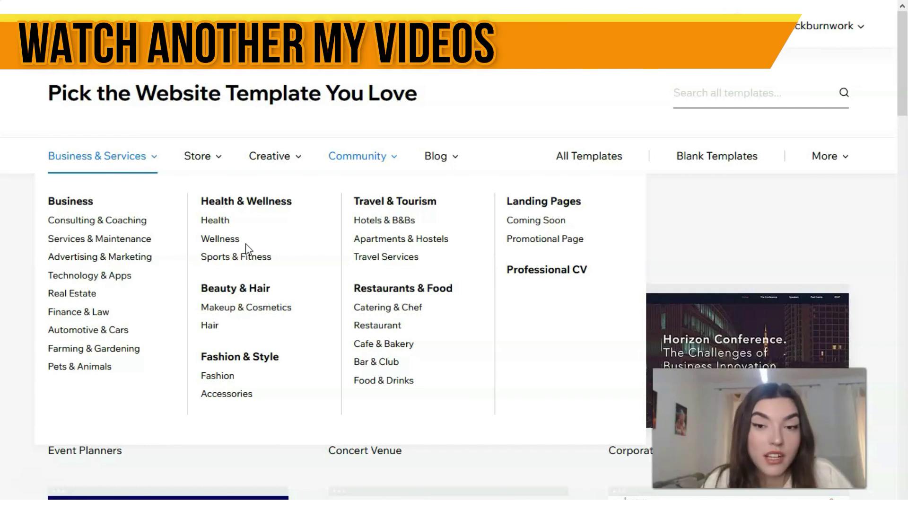
{"action": "scroll", "coordinate": [520, 303], "scroll_direction": "down", "scroll_amount": 3}
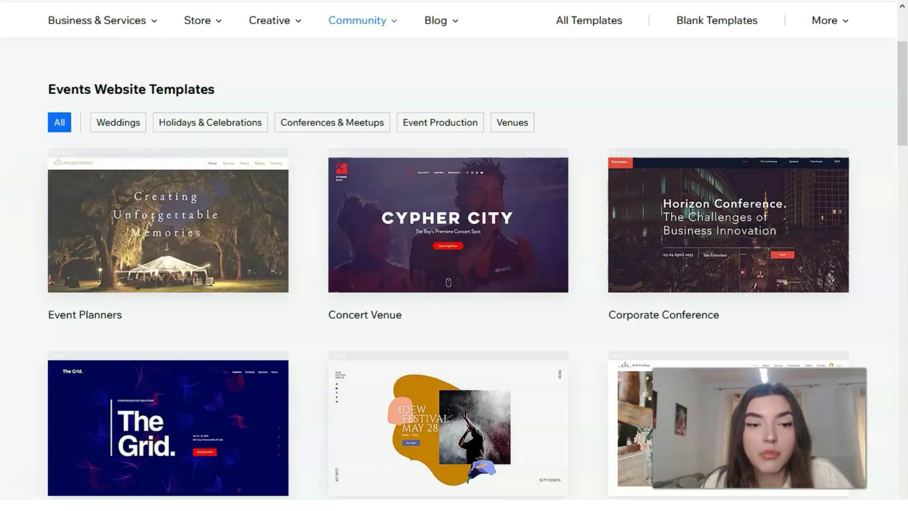
{"action": "scroll", "coordinate": [361, 416], "scroll_direction": "down", "scroll_amount": 2}
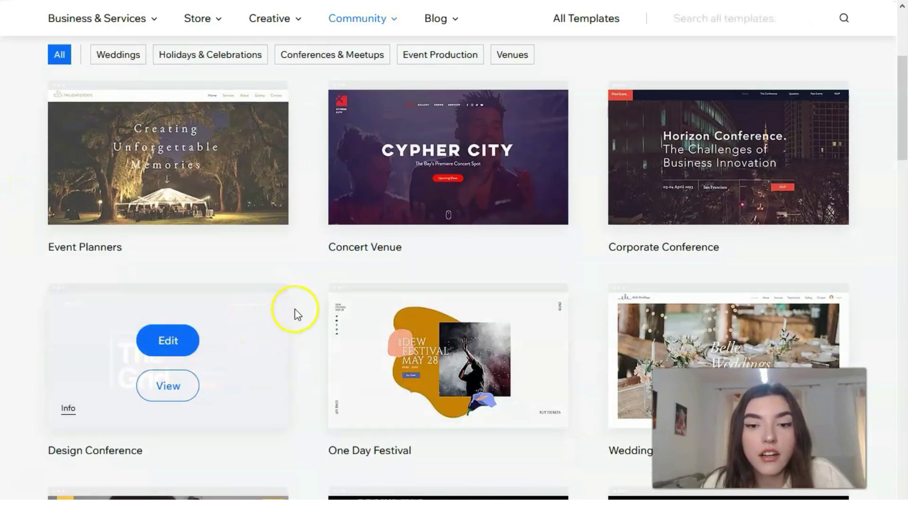
{"action": "left_click", "coordinate": [449, 190]}
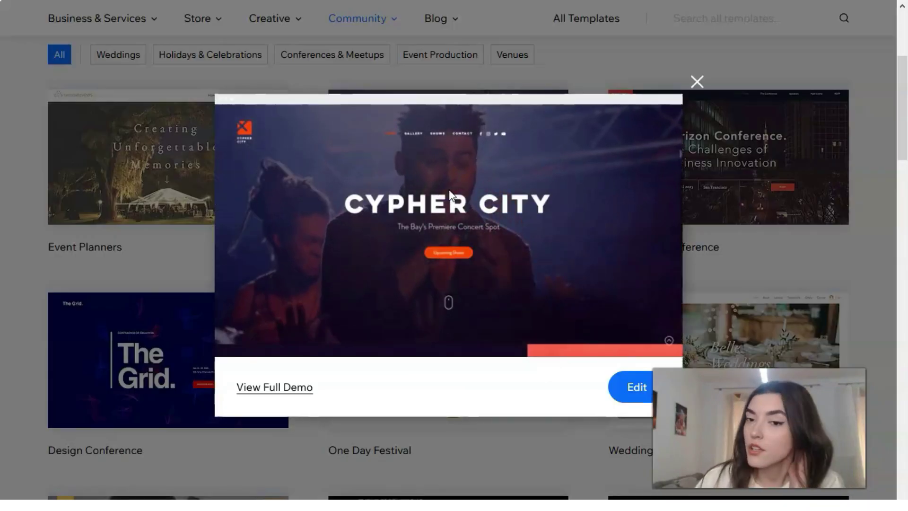
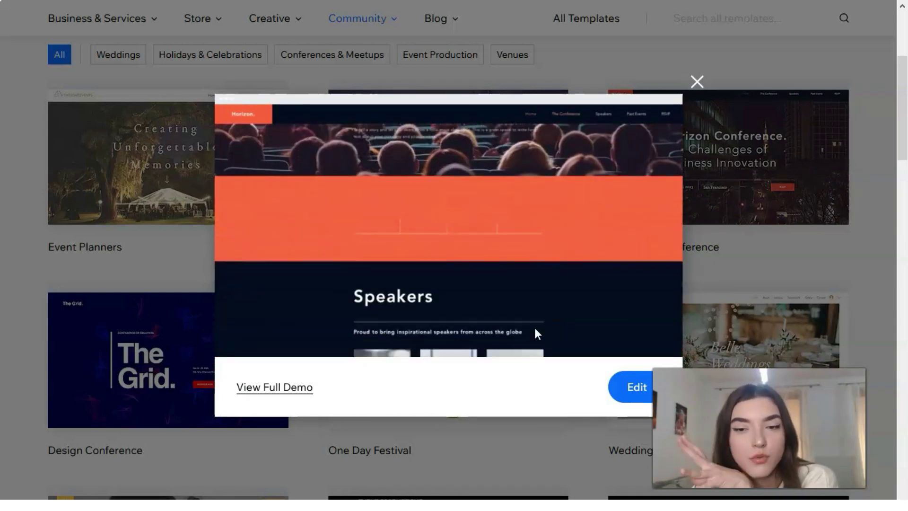
- Open the full demo of the Corporate Conference template and examine its page sections down to the footer and back up
{"action": "left_click", "coordinate": [533, 307]}
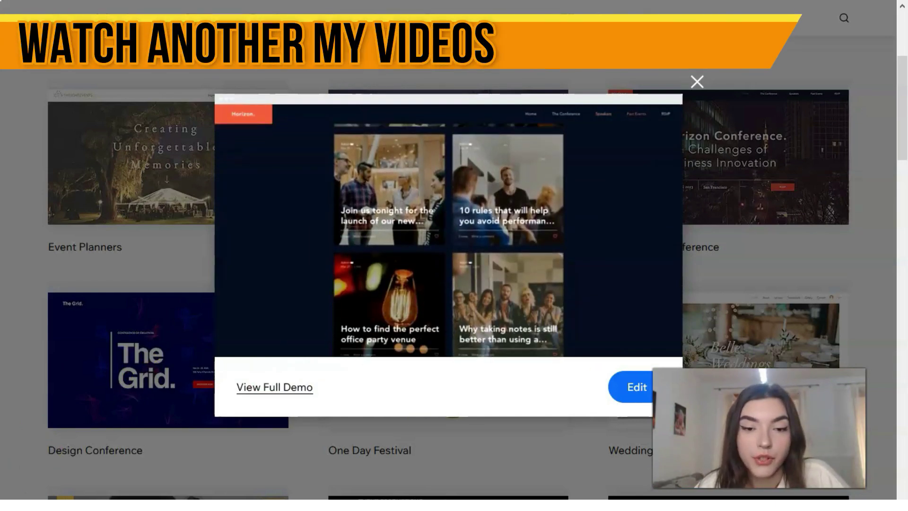
{"action": "left_click", "coordinate": [264, 387]}
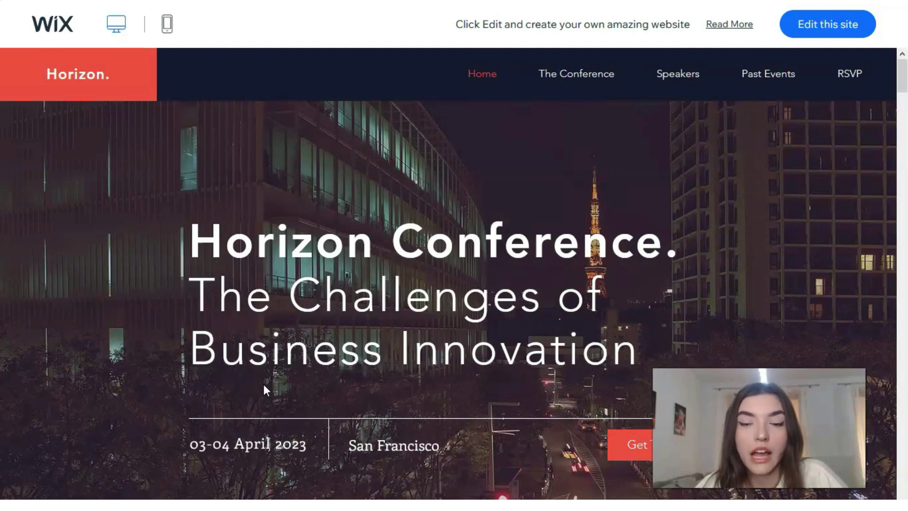
{"action": "scroll", "coordinate": [355, 301], "scroll_direction": "down", "scroll_amount": 1}
{"action": "scroll", "coordinate": [354, 301], "scroll_direction": "down", "scroll_amount": 8}
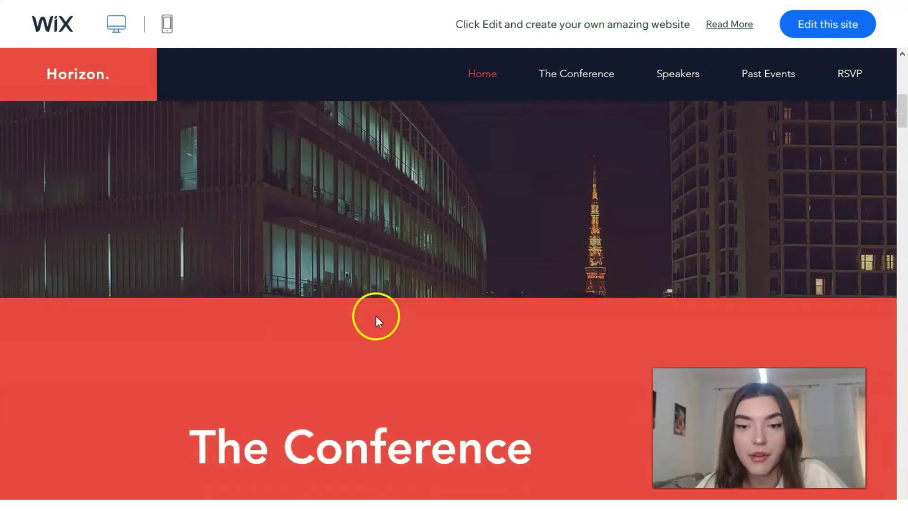
{"action": "scroll", "coordinate": [403, 326], "scroll_direction": "down", "scroll_amount": 20}
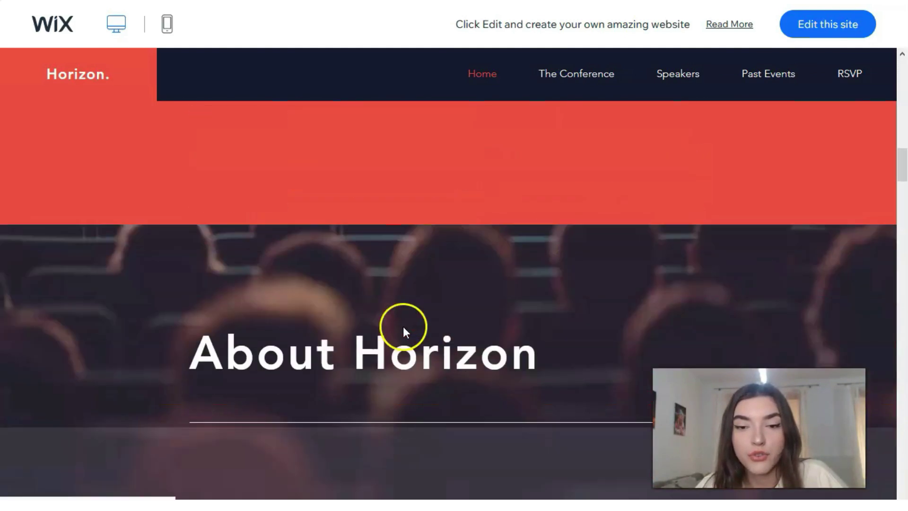
{"action": "scroll", "coordinate": [406, 325], "scroll_direction": "down", "scroll_amount": 10}
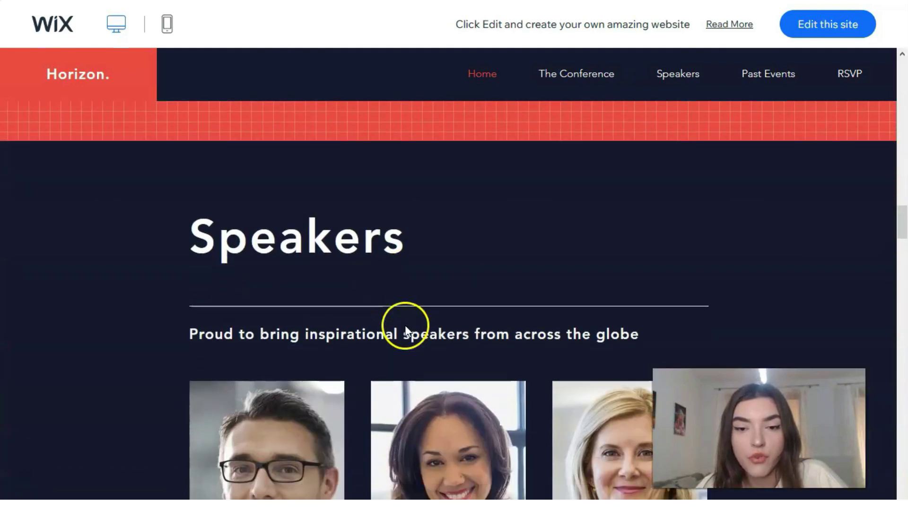
{"action": "scroll", "coordinate": [410, 327], "scroll_direction": "down", "scroll_amount": 15}
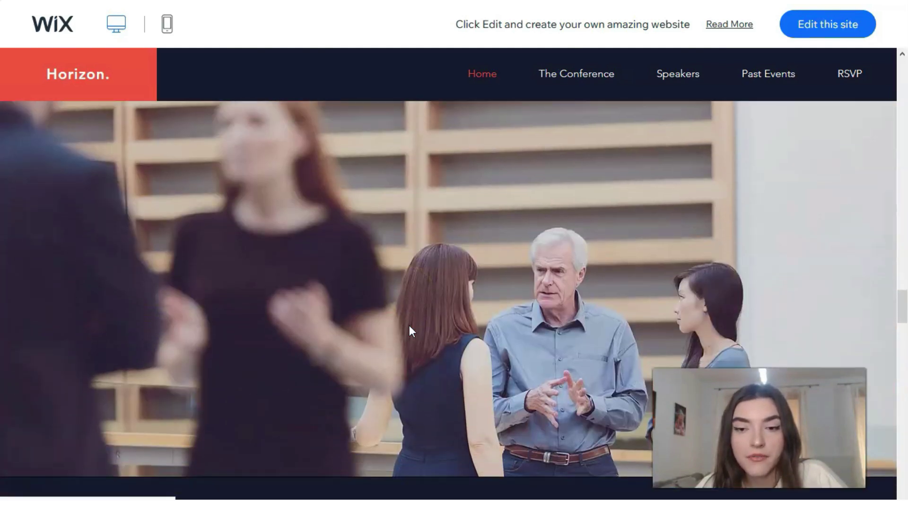
{"action": "scroll", "coordinate": [410, 325], "scroll_direction": "down", "scroll_amount": 15}
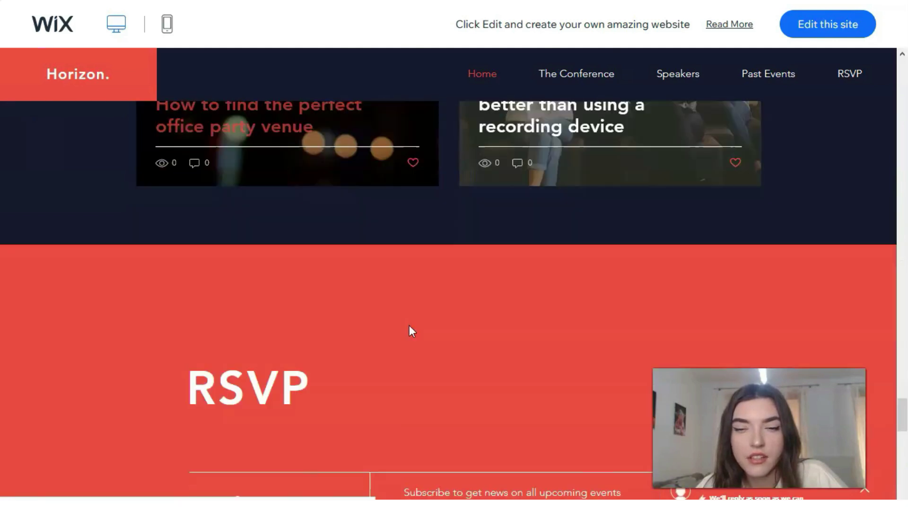
{"action": "scroll", "coordinate": [413, 321], "scroll_direction": "down", "scroll_amount": 6}
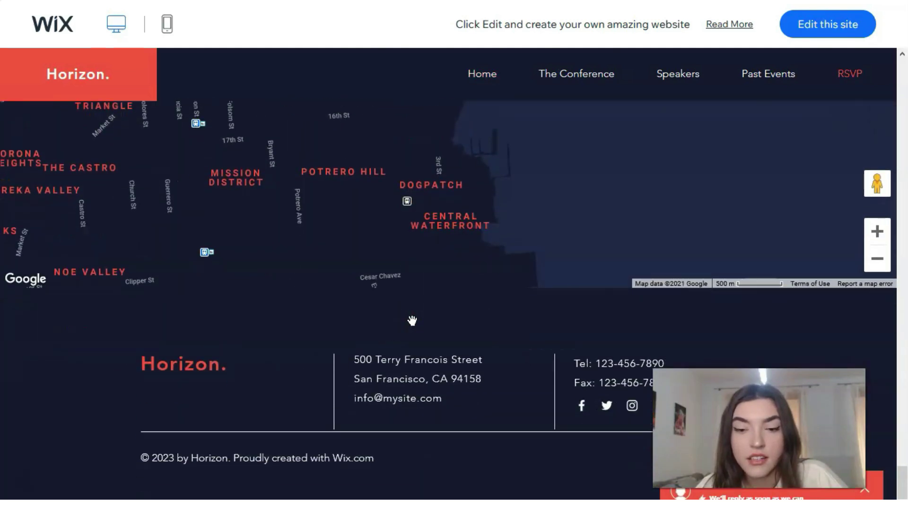
{"action": "scroll", "coordinate": [413, 326], "scroll_direction": "up", "scroll_amount": 18}
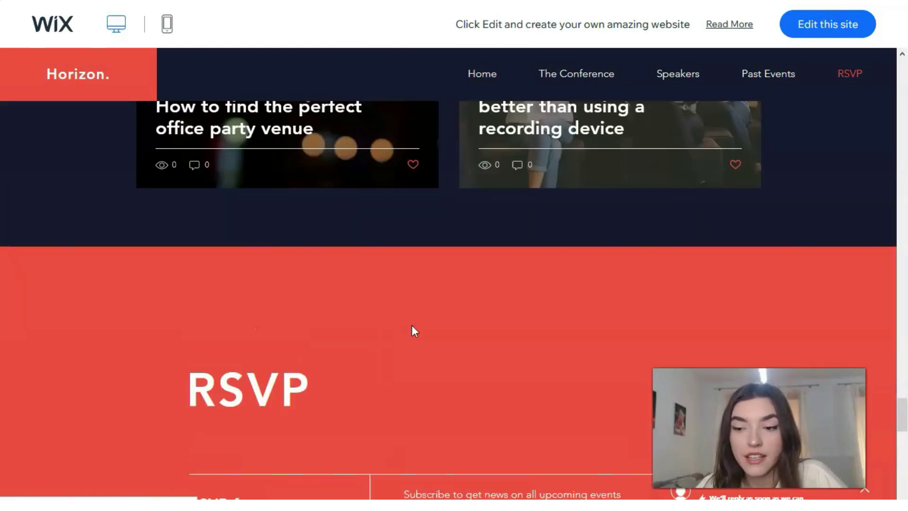
{"action": "scroll", "coordinate": [411, 325], "scroll_direction": "up", "scroll_amount": 15}
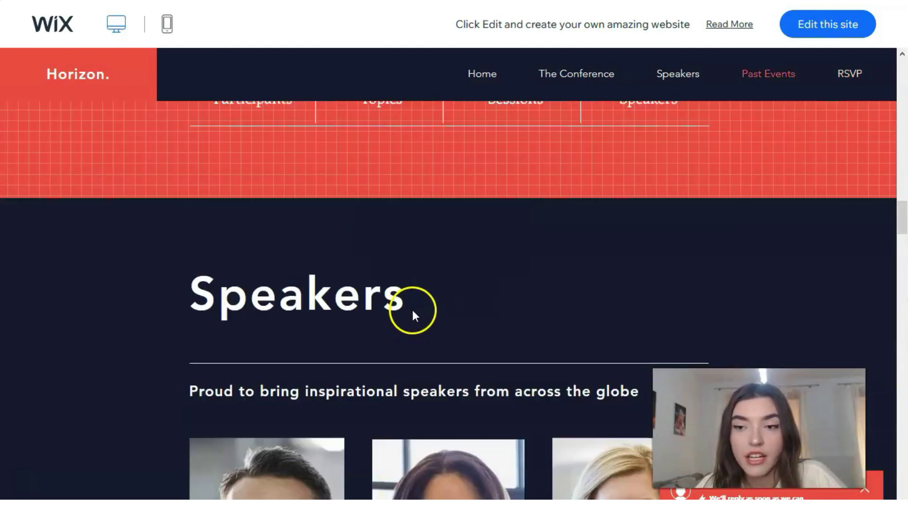
{"action": "scroll", "coordinate": [414, 305], "scroll_direction": "up", "scroll_amount": 10}
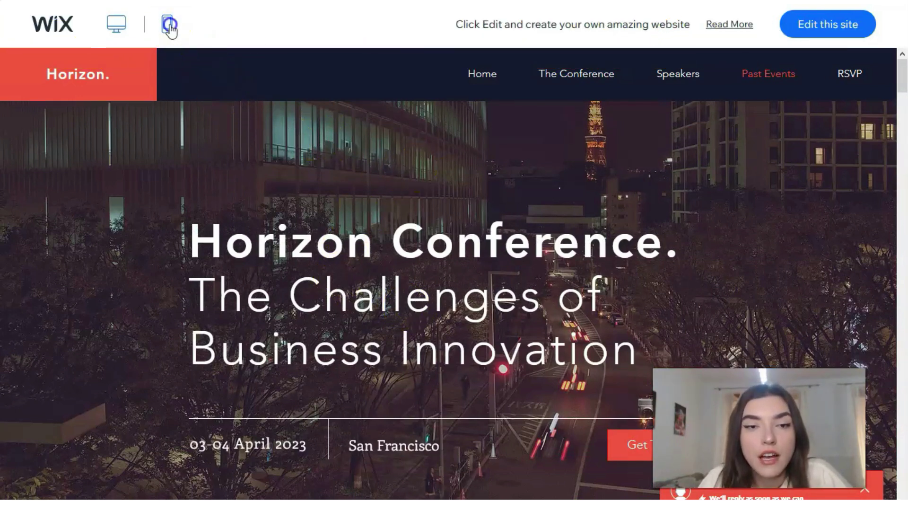
- View the mobile version of the Corporate Conference template demo
{"action": "left_click", "coordinate": [169, 26]}
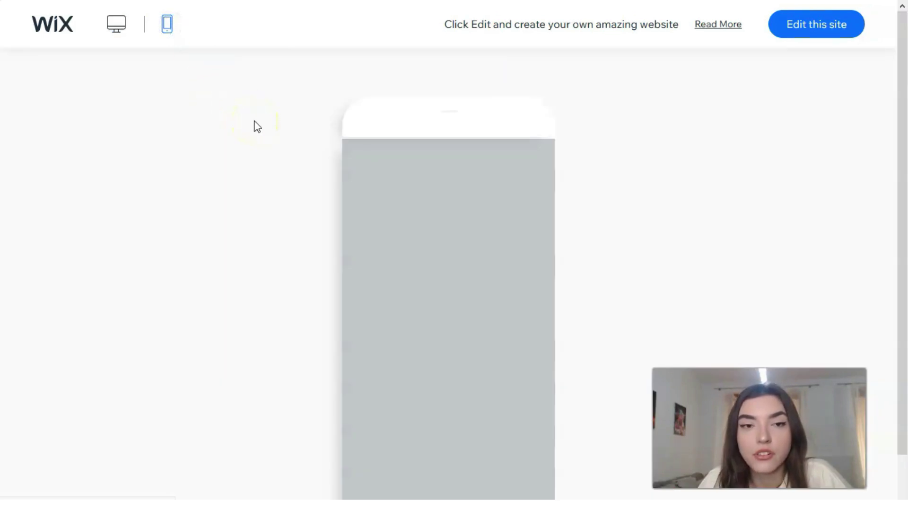
{"action": "left_click_drag", "start_coordinate": [549, 159], "coordinate": [465, 175]}
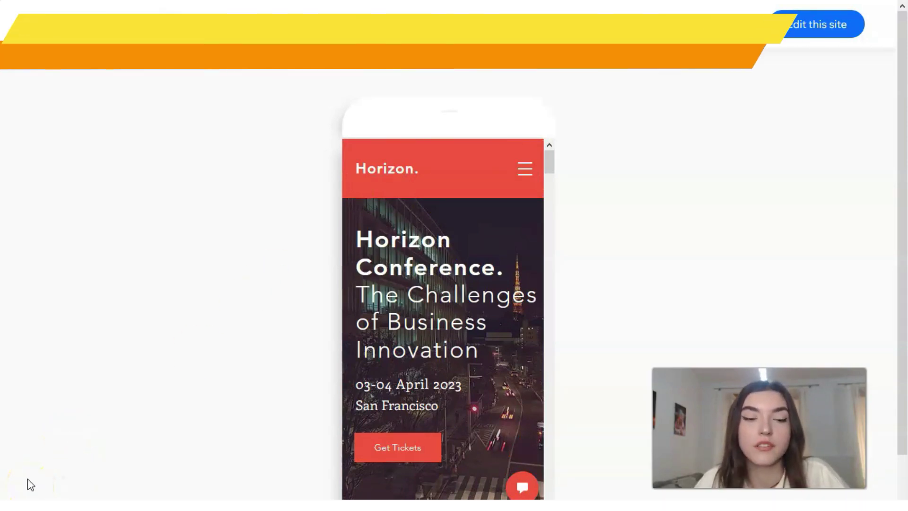
{"action": "left_click", "coordinate": [27, 480]}
- Preview the One Day Festival template from the Events templates and open its full demo
{"action": "scroll", "coordinate": [440, 293], "scroll_direction": "down", "scroll_amount": 3}
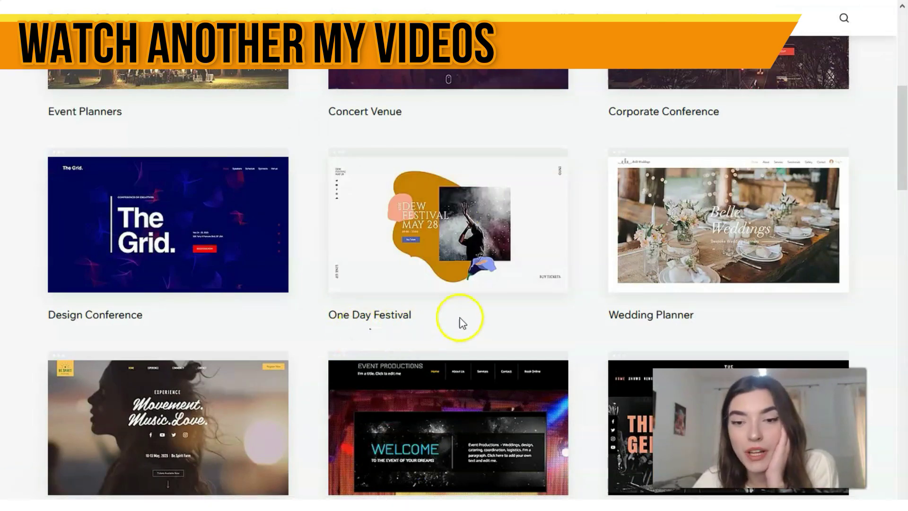
{"action": "mouse_move", "coordinate": [481, 284]}
{"action": "left_click", "coordinate": [467, 260]}
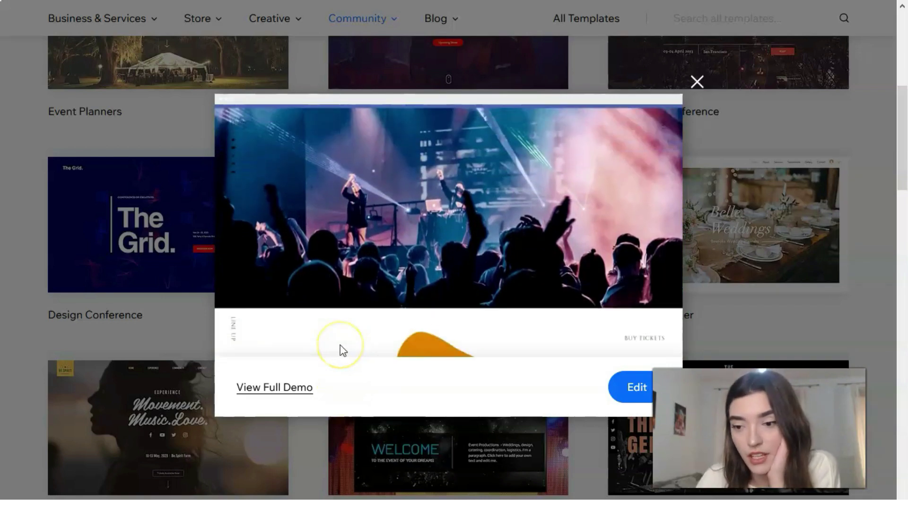
{"action": "left_click", "coordinate": [259, 388]}
{"action": "left_click", "coordinate": [251, 399]}
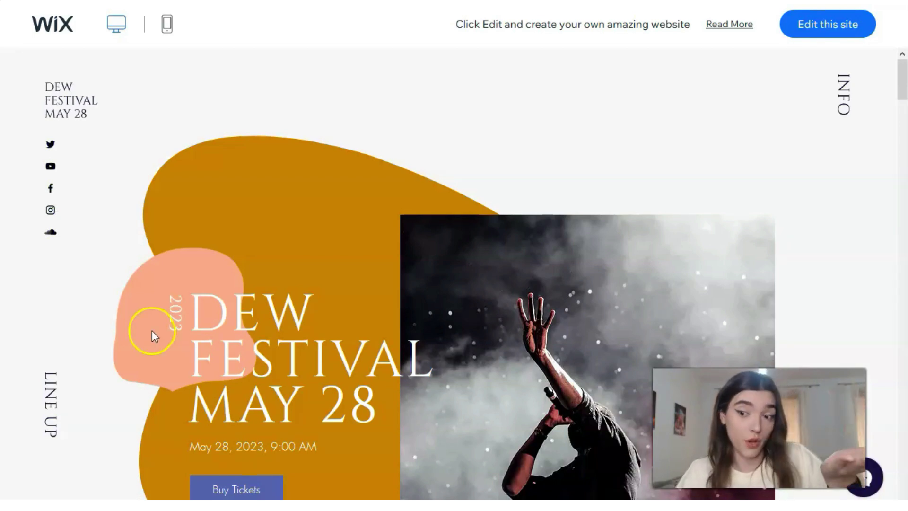
- Examine the One Day Festival demo page, including its lineup, about, sponsors and subscribe sections
{"action": "scroll", "coordinate": [376, 230], "scroll_direction": "down", "scroll_amount": 20}
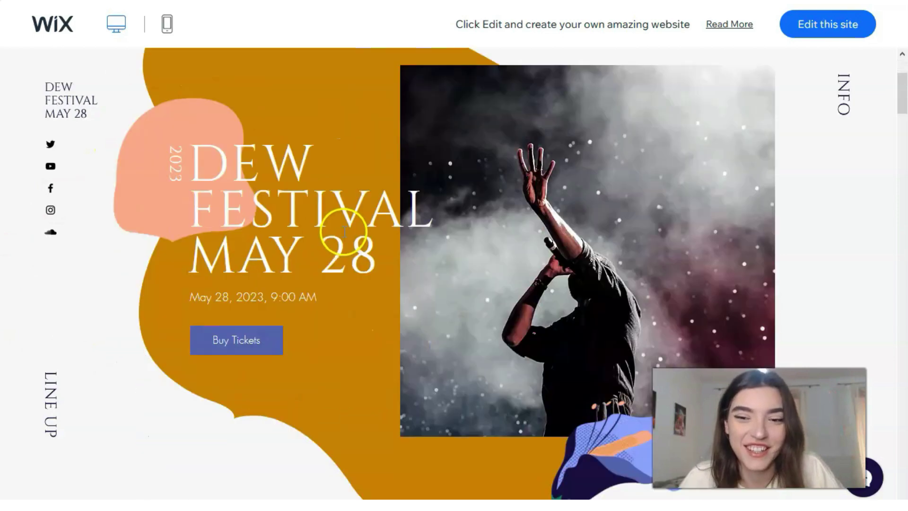
{"action": "scroll", "coordinate": [376, 232], "scroll_direction": "down", "scroll_amount": 10}
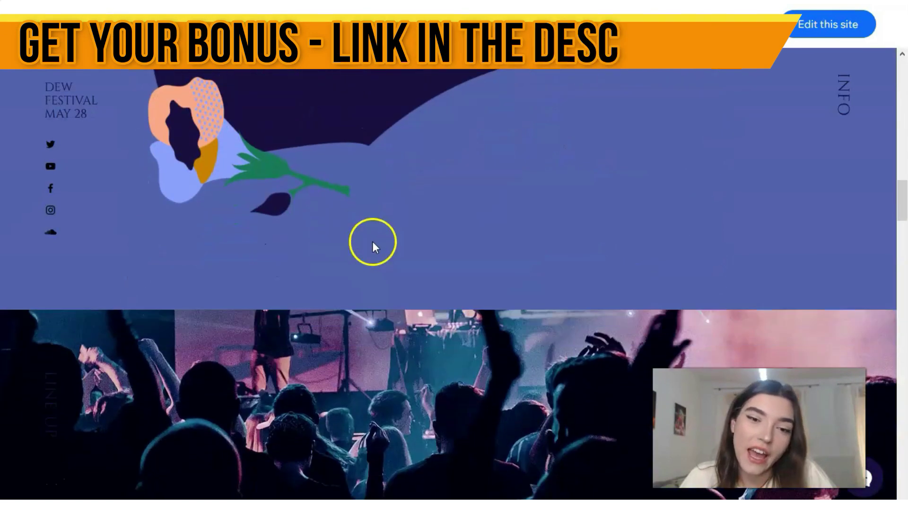
{"action": "scroll", "coordinate": [374, 235], "scroll_direction": "down", "scroll_amount": 15}
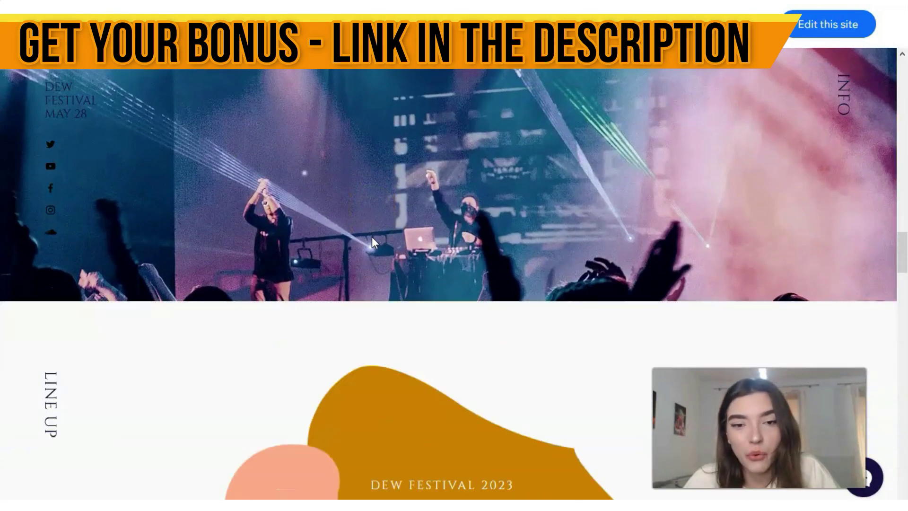
{"action": "scroll", "coordinate": [375, 232], "scroll_direction": "down", "scroll_amount": 15}
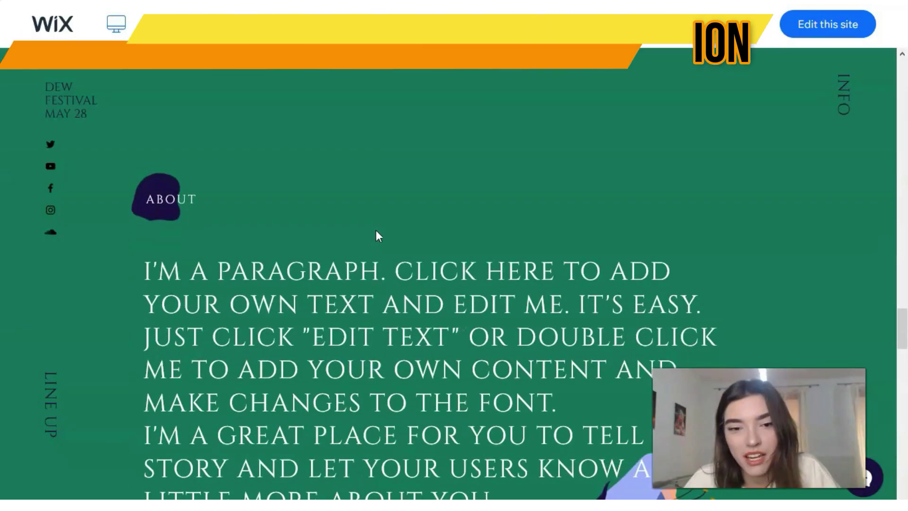
{"action": "scroll", "coordinate": [369, 228], "scroll_direction": "down", "scroll_amount": 15}
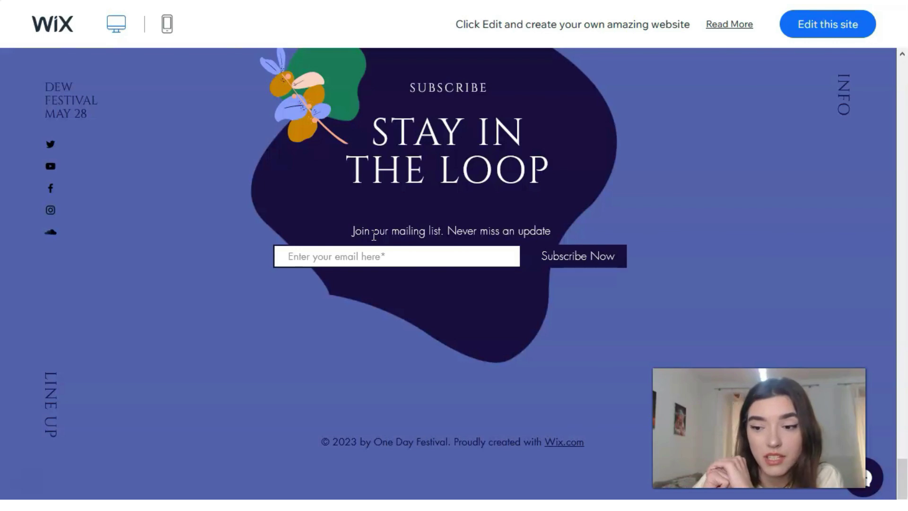
{"action": "scroll", "coordinate": [405, 251], "scroll_direction": "up", "scroll_amount": 15}
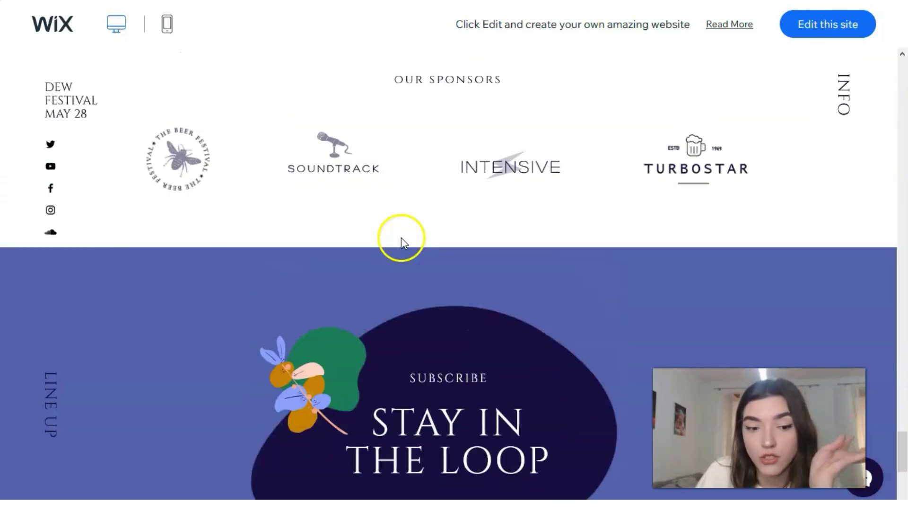
{"action": "scroll", "coordinate": [311, 215], "scroll_direction": "up", "scroll_amount": 15}
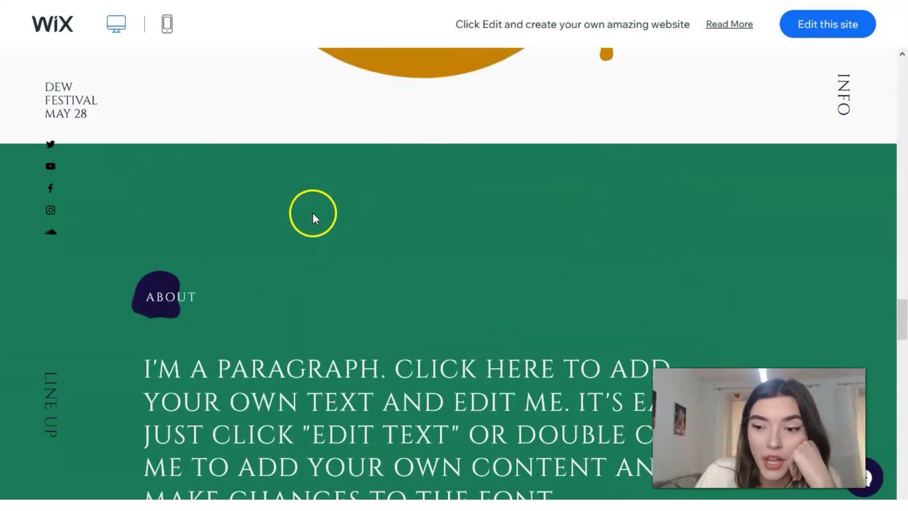
{"action": "scroll", "coordinate": [302, 223], "scroll_direction": "up", "scroll_amount": 10}
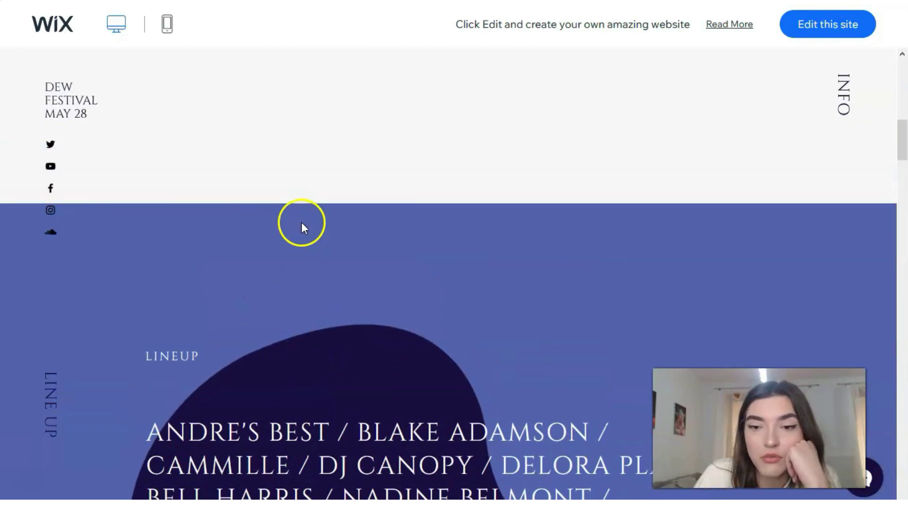
{"action": "scroll", "coordinate": [314, 230], "scroll_direction": "down", "scroll_amount": 1}
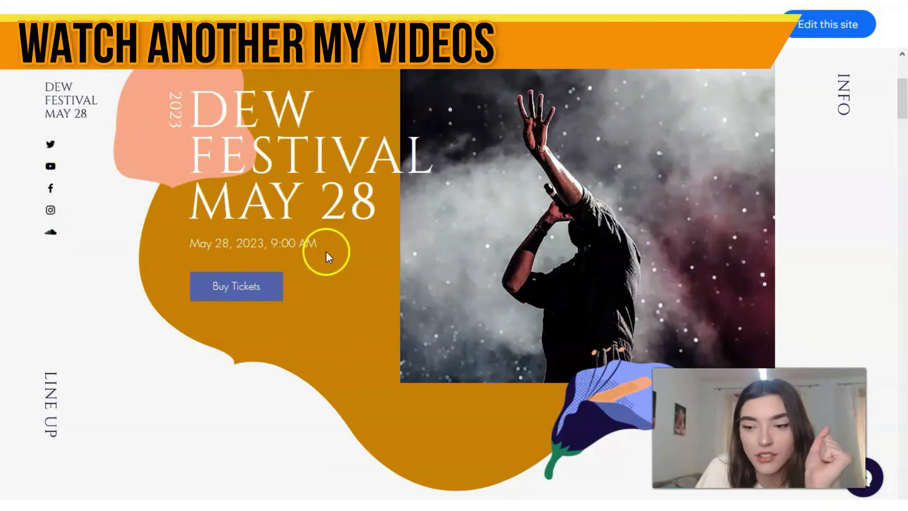
- View the mobile version of the One Day Festival demo and return to the Events template gallery
{"action": "left_click", "coordinate": [167, 29]}
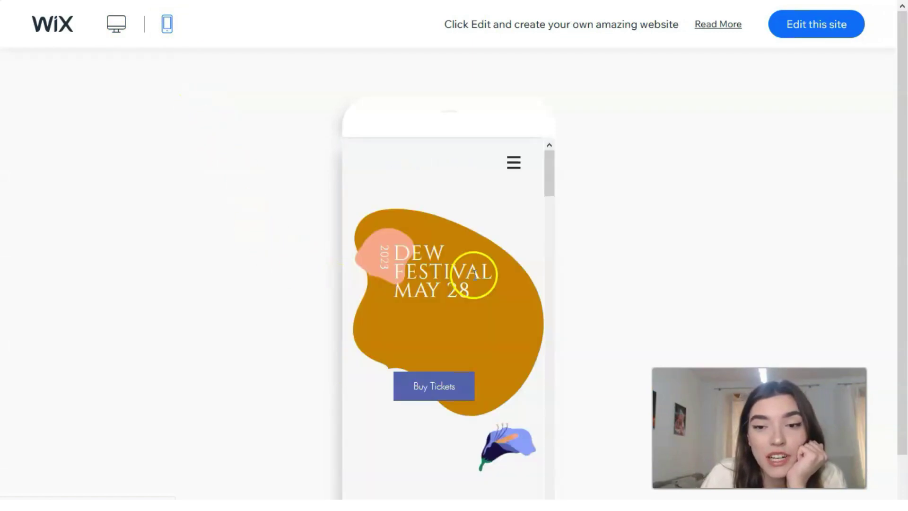
{"action": "left_click_drag", "start_coordinate": [546, 164], "coordinate": [495, 188]}
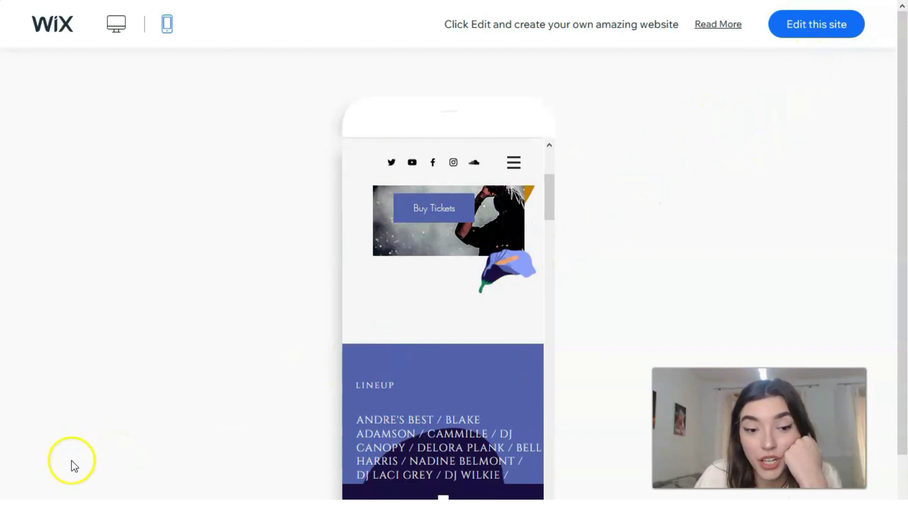
{"action": "key", "text": "alt+Left"}
- Open the full demo of the Wedding Planner template and examine its home page sections down to the footer and back up
{"action": "mouse_move", "coordinate": [357, 362]}
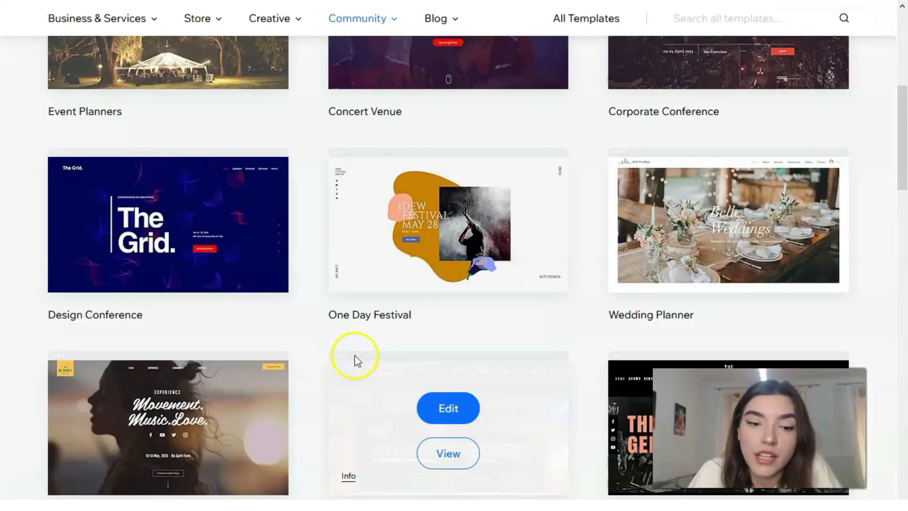
{"action": "mouse_move", "coordinate": [741, 265]}
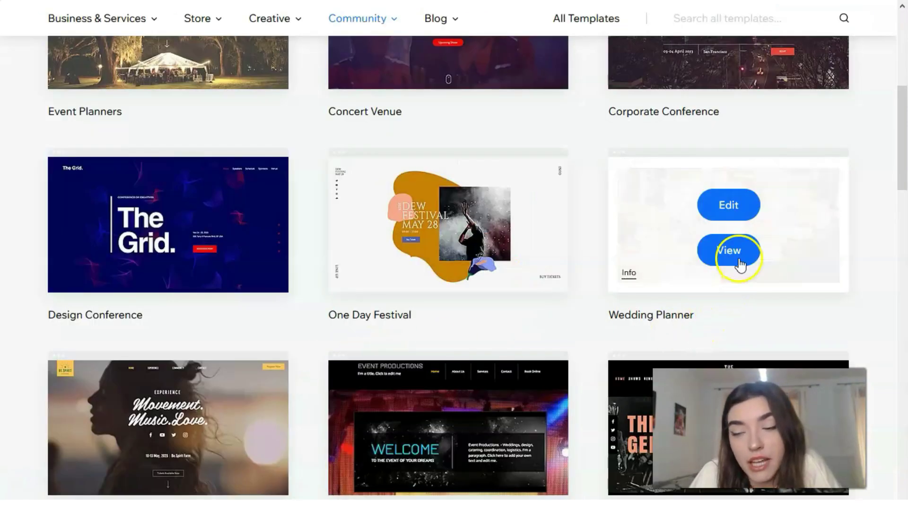
{"action": "left_click", "coordinate": [728, 251]}
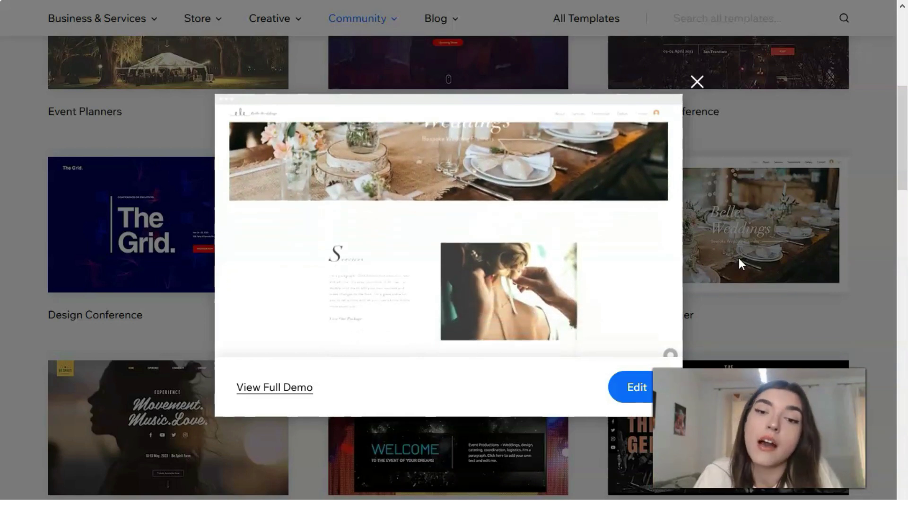
{"action": "left_click", "coordinate": [275, 389]}
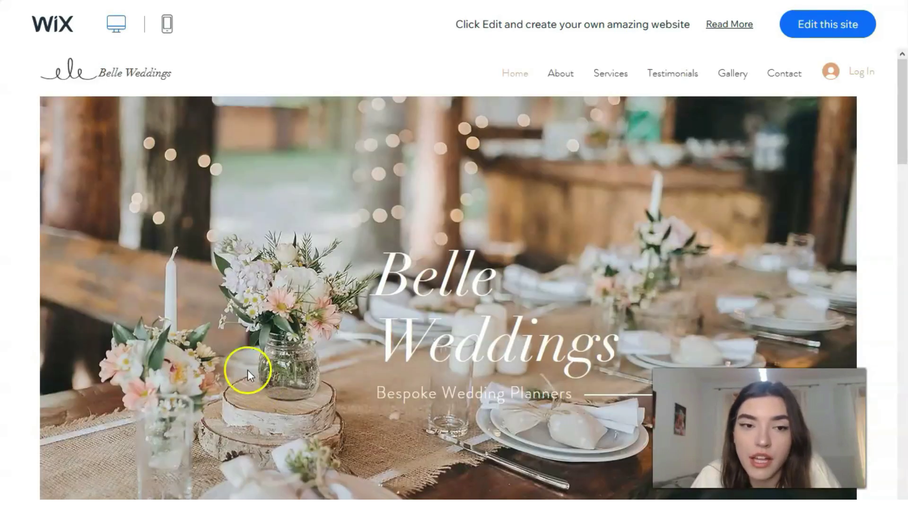
{"action": "scroll", "coordinate": [206, 322], "scroll_direction": "down", "scroll_amount": 10}
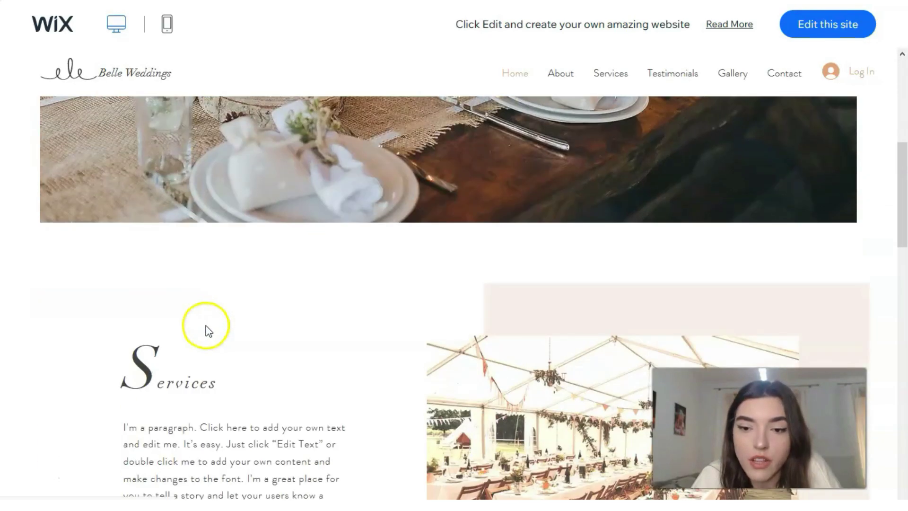
{"action": "scroll", "coordinate": [206, 325], "scroll_direction": "down", "scroll_amount": 15}
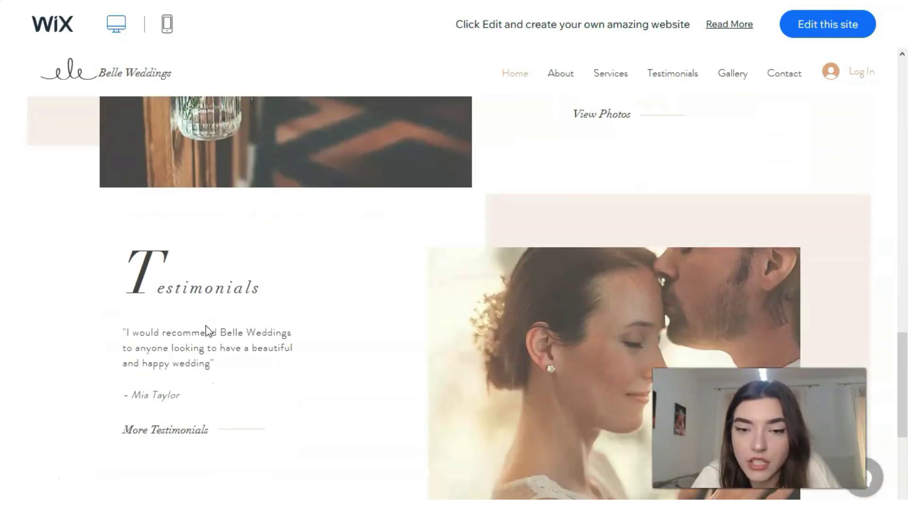
{"action": "scroll", "coordinate": [206, 327], "scroll_direction": "down", "scroll_amount": 2}
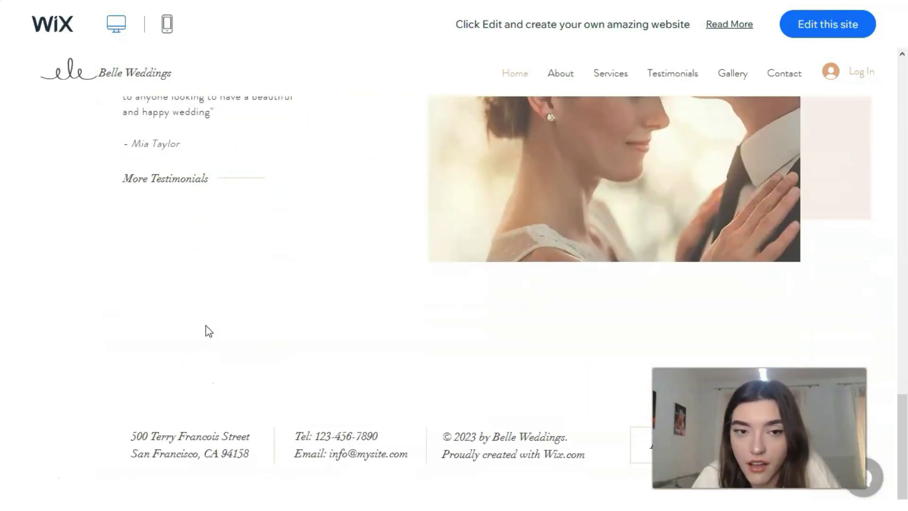
{"action": "scroll", "coordinate": [206, 326], "scroll_direction": "up", "scroll_amount": 20}
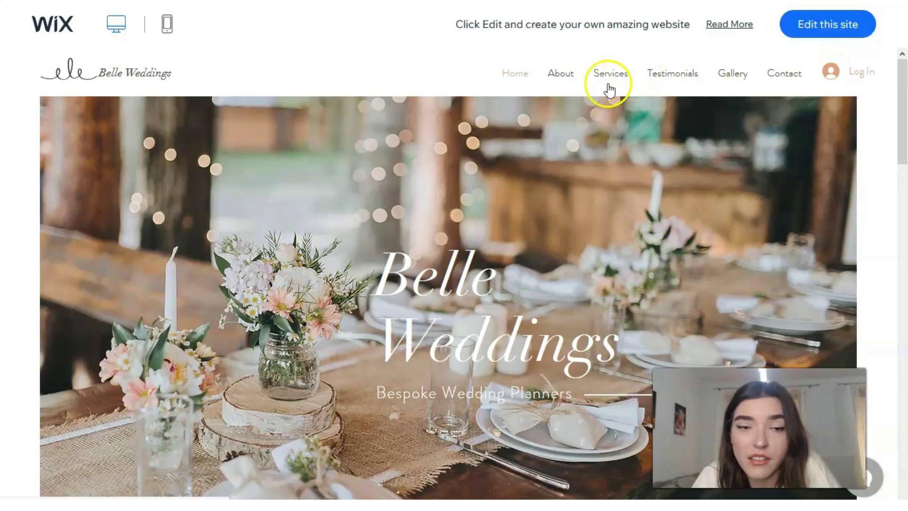
- View the mobile version of the Wedding Planner demo, examining its sections down to the footer and back up
{"action": "left_click", "coordinate": [174, 30]}
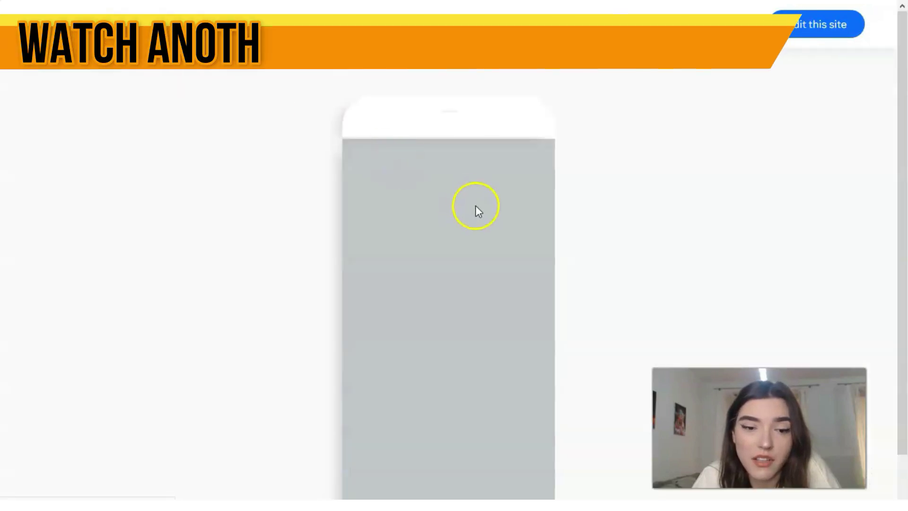
{"action": "scroll", "coordinate": [473, 217], "scroll_direction": "down", "scroll_amount": 8}
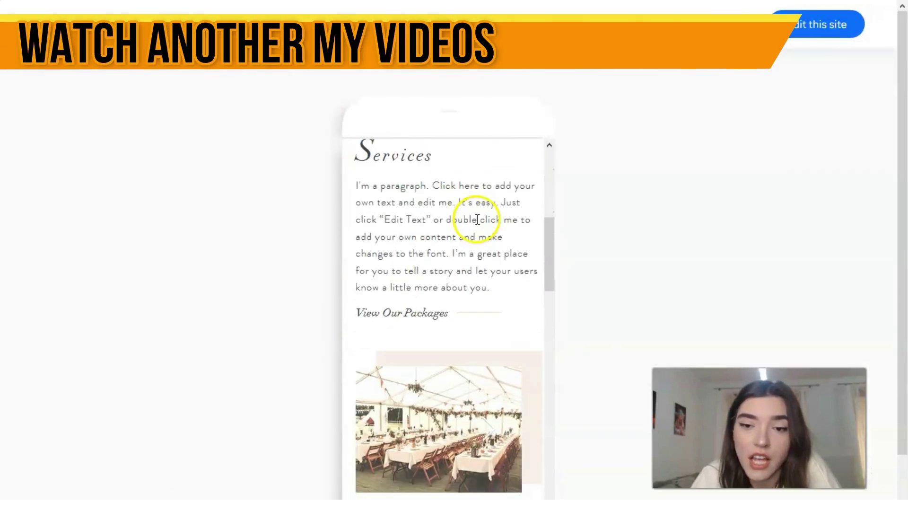
{"action": "scroll", "coordinate": [482, 220], "scroll_direction": "down", "scroll_amount": 10}
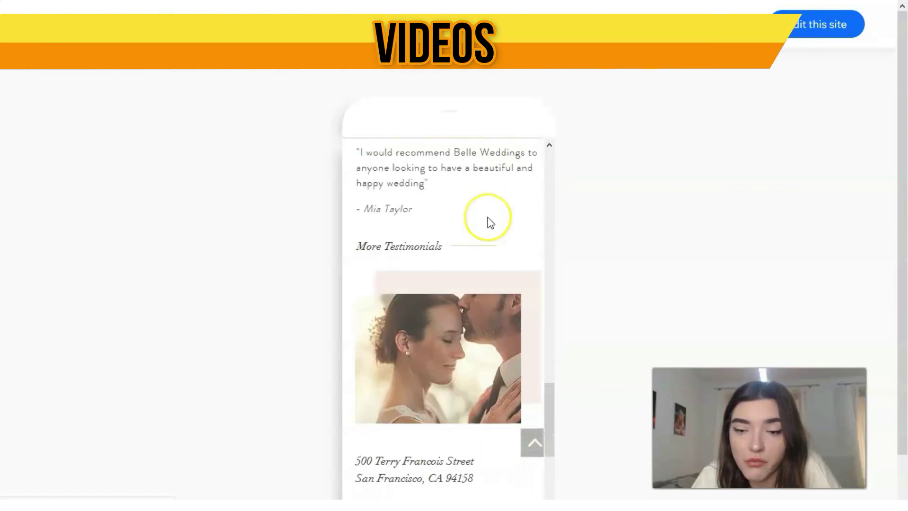
{"action": "scroll", "coordinate": [488, 221], "scroll_direction": "down", "scroll_amount": 3}
{"action": "scroll", "coordinate": [486, 217], "scroll_direction": "up", "scroll_amount": 20}
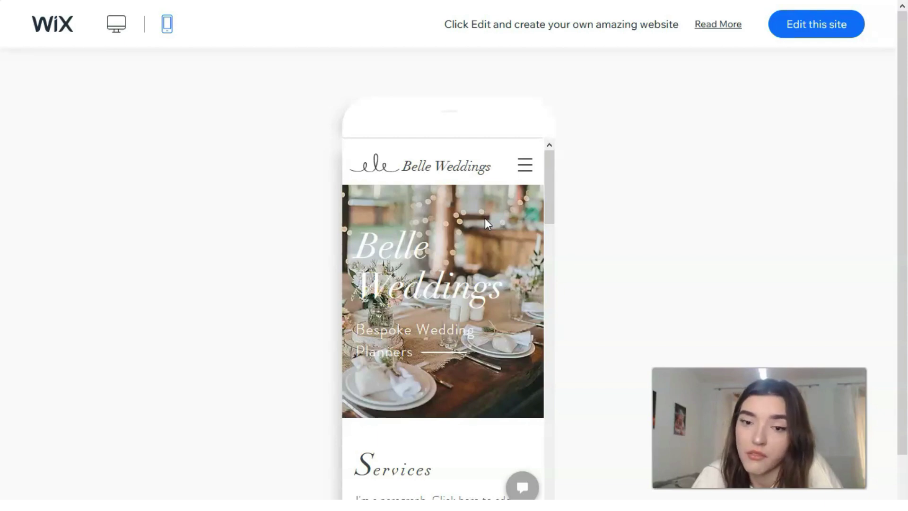
- Open the Wedding Planner template in the Editor and apply the Heading 1 theme to the "Belle Weddings" hero title
{"action": "left_click", "coordinate": [806, 33]}
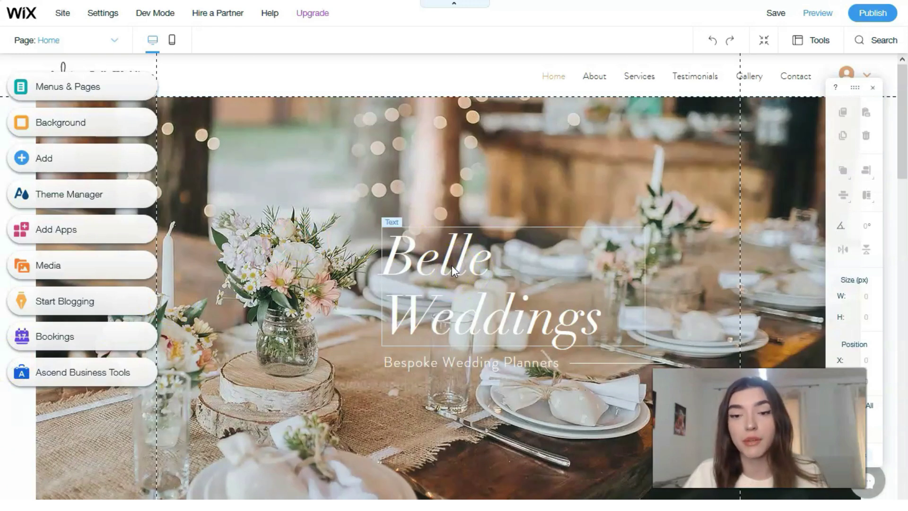
{"action": "left_click", "coordinate": [452, 266]}
{"action": "left_click", "coordinate": [453, 266]}
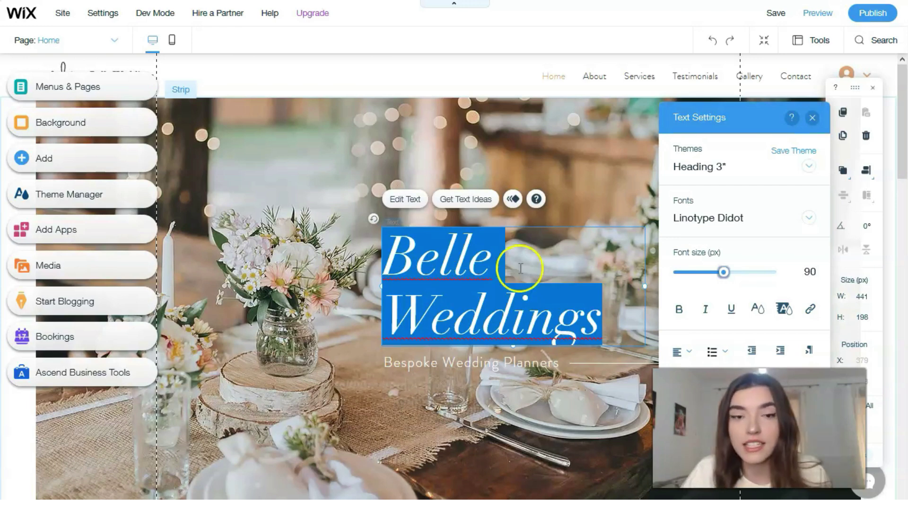
{"action": "left_click_drag", "start_coordinate": [703, 118], "coordinate": [144, 113]}
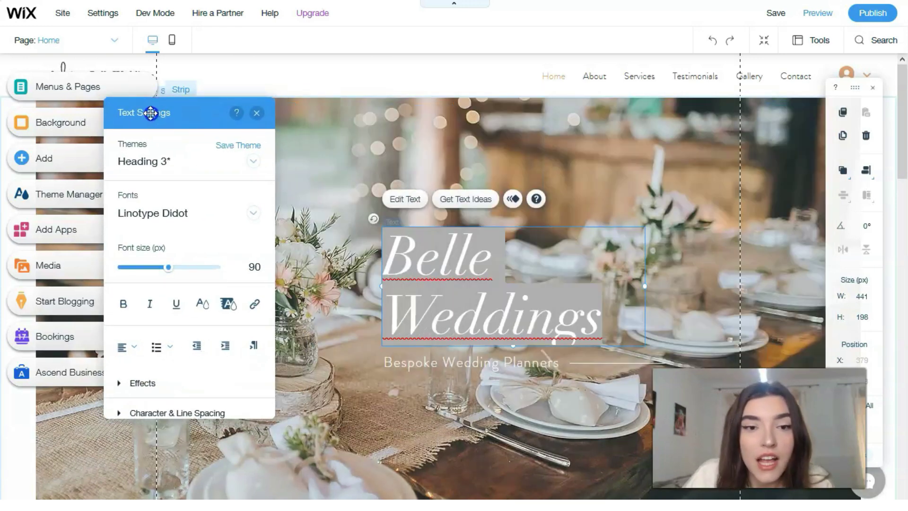
{"action": "left_click", "coordinate": [249, 165]}
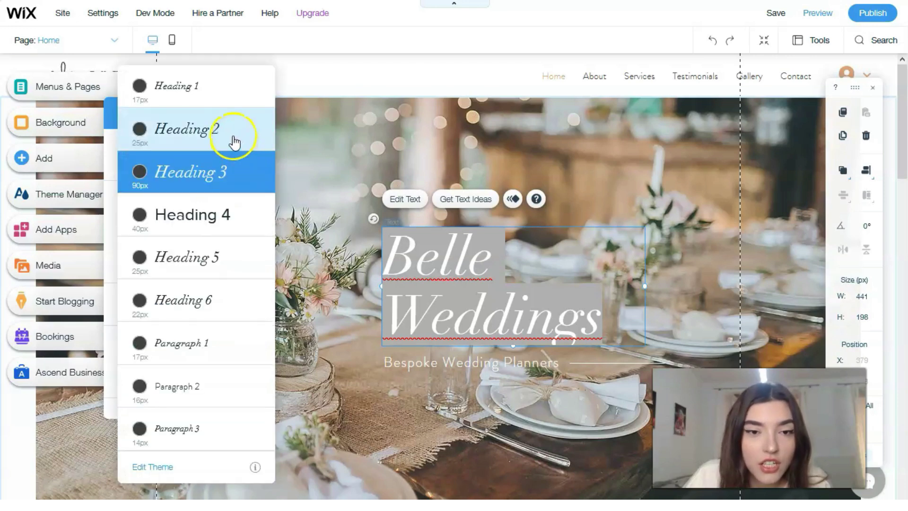
{"action": "left_click", "coordinate": [234, 136]}
{"action": "left_click", "coordinate": [252, 160]}
{"action": "left_click", "coordinate": [225, 131]}
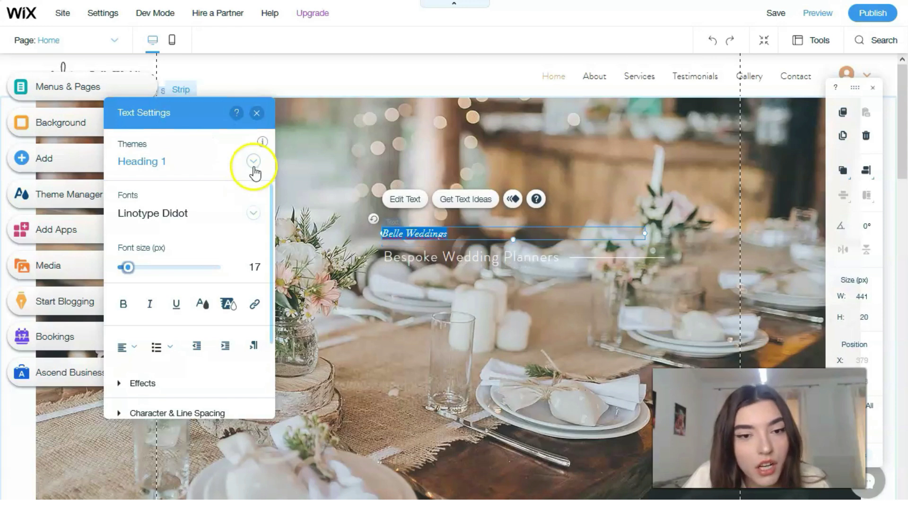
- Set the "Belle Weddings" title's font size to 95 px and its text color to the cream site color #F7EFE9
{"action": "left_click_drag", "start_coordinate": [129, 267], "coordinate": [171, 276]}
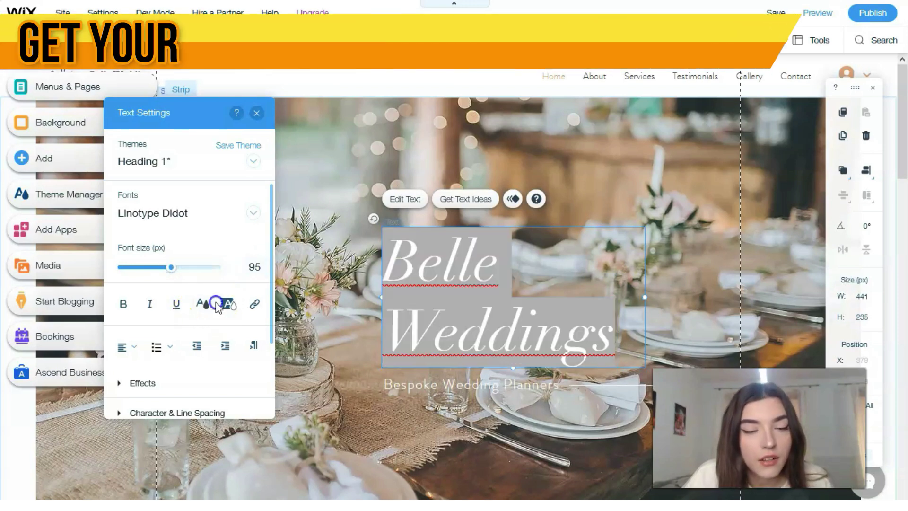
{"action": "left_click", "coordinate": [204, 307]}
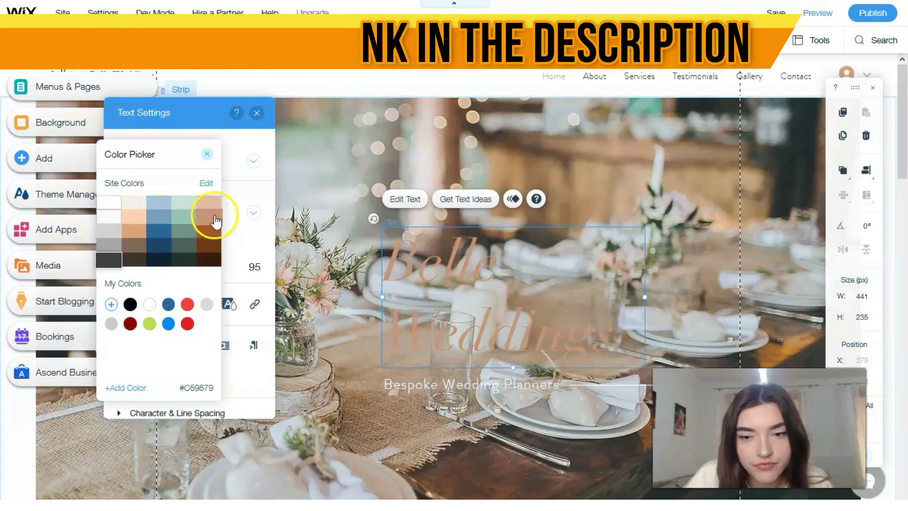
{"action": "left_click", "coordinate": [134, 207]}
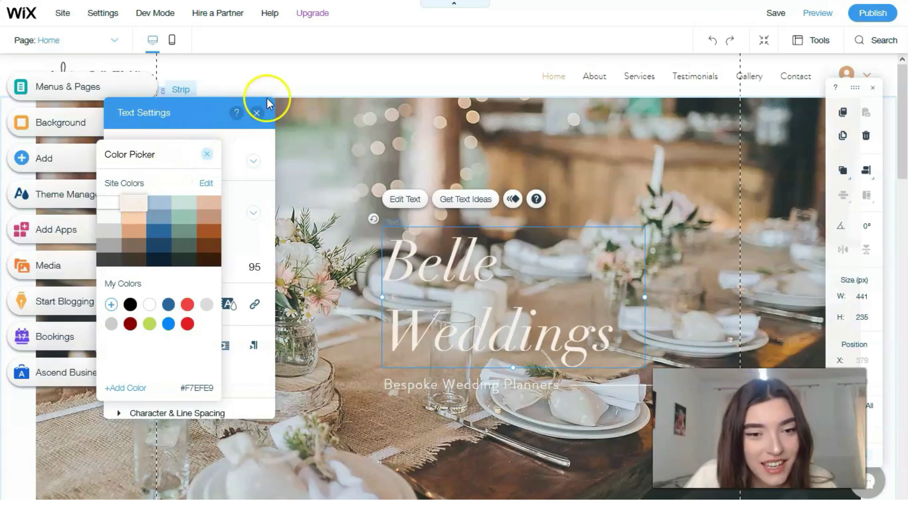
{"action": "left_click", "coordinate": [255, 115]}
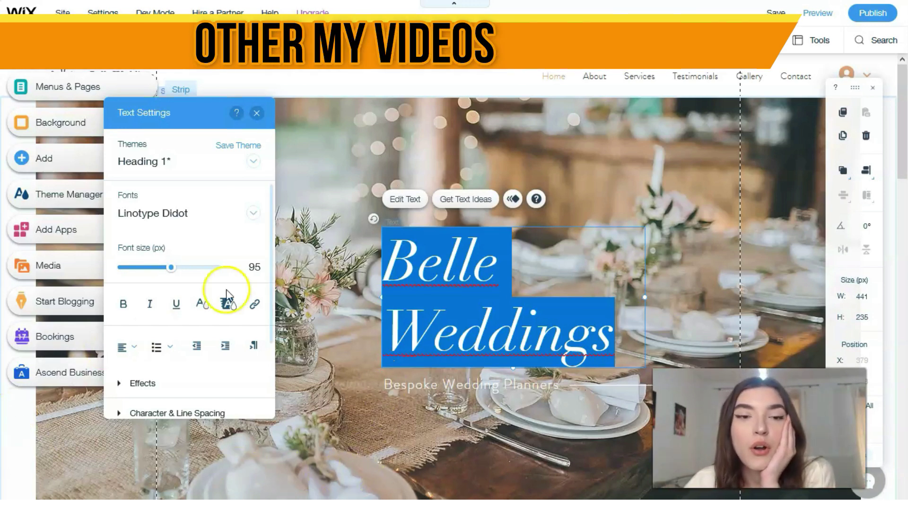
{"action": "left_click", "coordinate": [256, 113]}
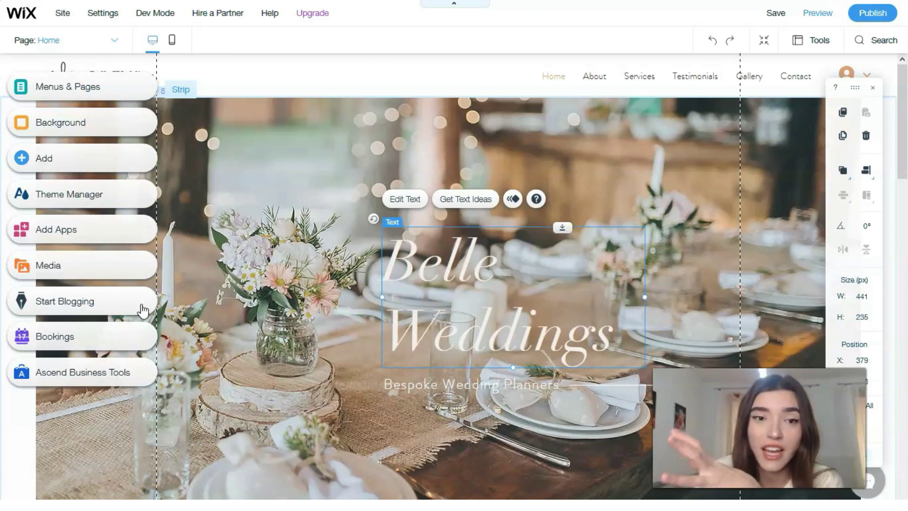
- Look over the site's page list and set the Home page background to the light grey site color #D4D4D2
{"action": "left_click", "coordinate": [83, 98]}
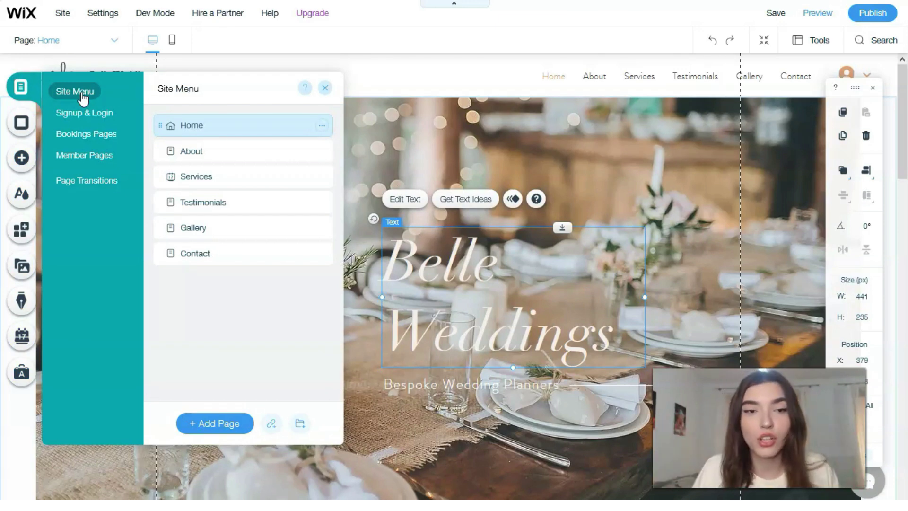
{"action": "left_click", "coordinate": [20, 126]}
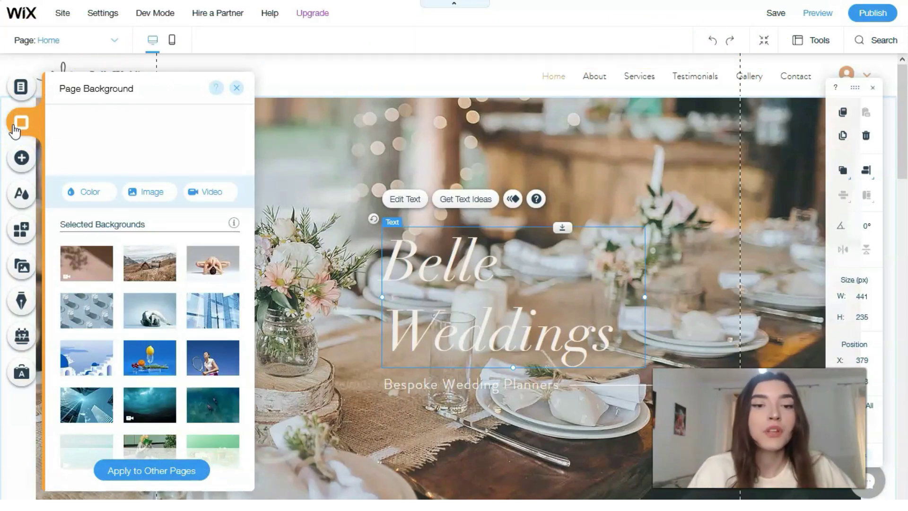
{"action": "left_click", "coordinate": [88, 191]}
{"action": "left_click", "coordinate": [152, 253]}
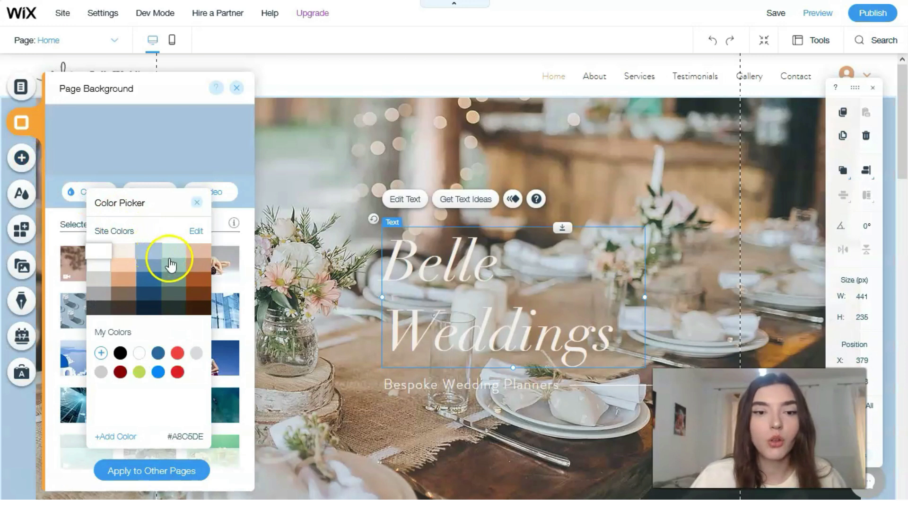
{"action": "left_click", "coordinate": [169, 259]}
{"action": "left_click", "coordinate": [173, 270]}
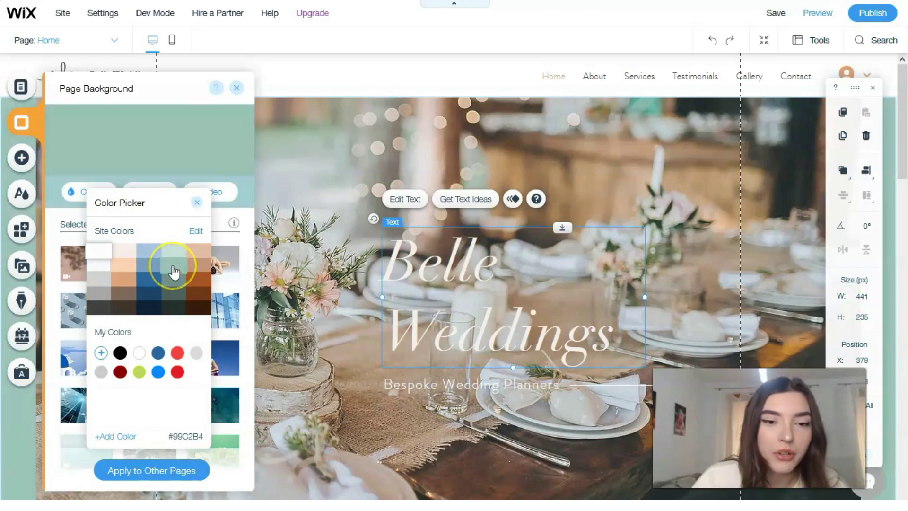
{"action": "left_click", "coordinate": [171, 256]}
{"action": "left_click", "coordinate": [195, 257]}
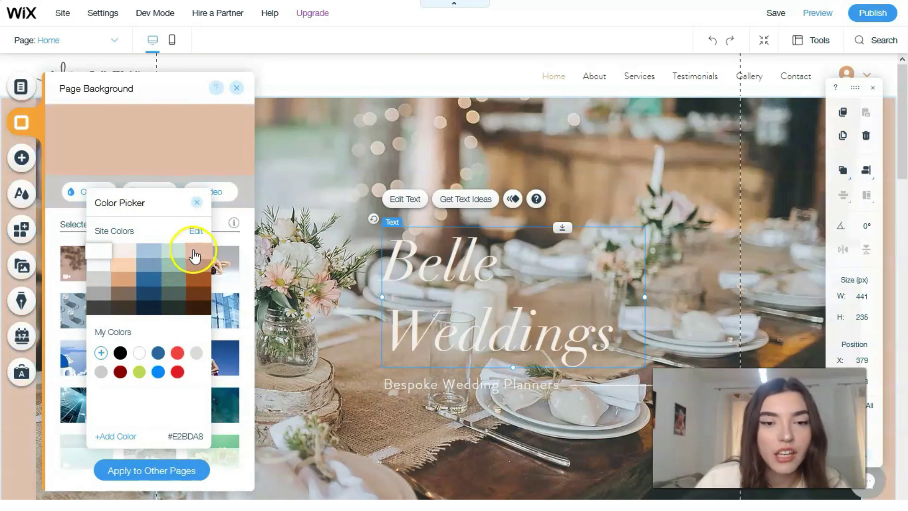
{"action": "left_click", "coordinate": [97, 281]}
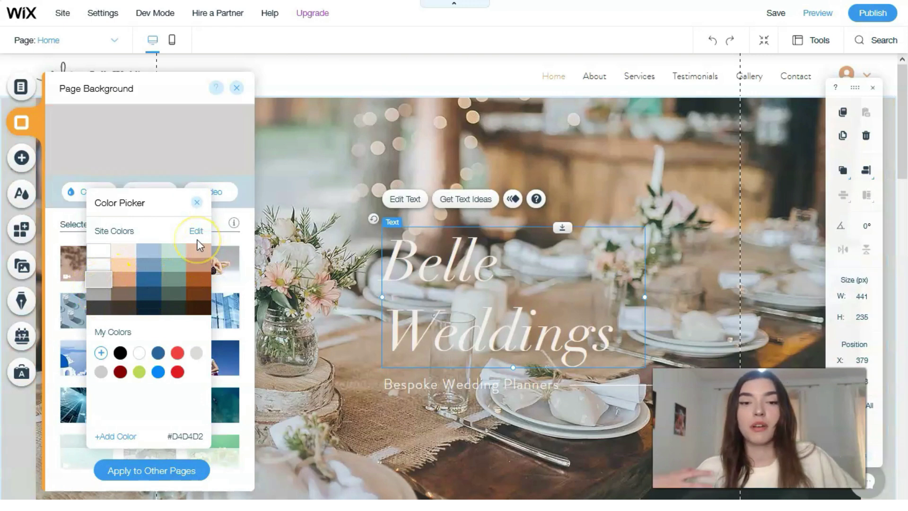
{"action": "left_click", "coordinate": [196, 202]}
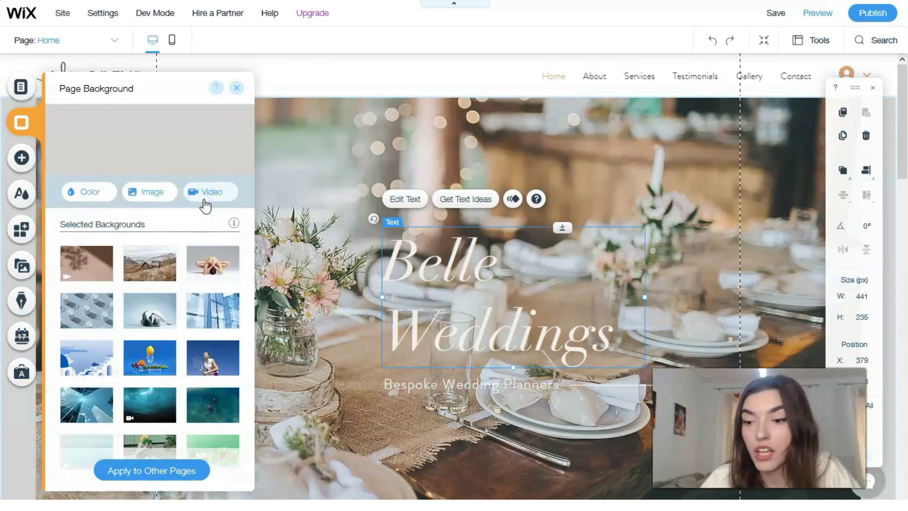
- Browse the suggested page backgrounds for the Home page, examining the image and video options and previewing the palm trees video
{"action": "scroll", "coordinate": [171, 264], "scroll_direction": "down", "scroll_amount": 10}
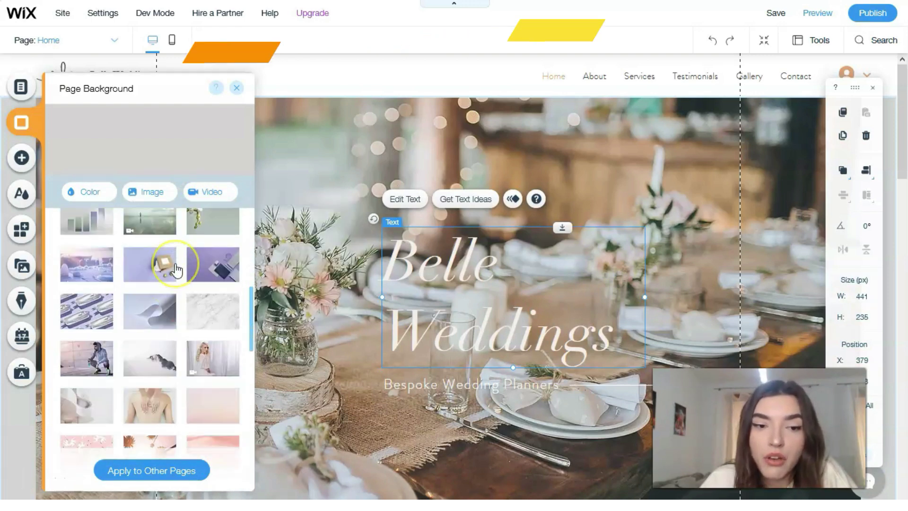
{"action": "scroll", "coordinate": [176, 271], "scroll_direction": "down", "scroll_amount": 10}
{"action": "mouse_move", "coordinate": [176, 272]}
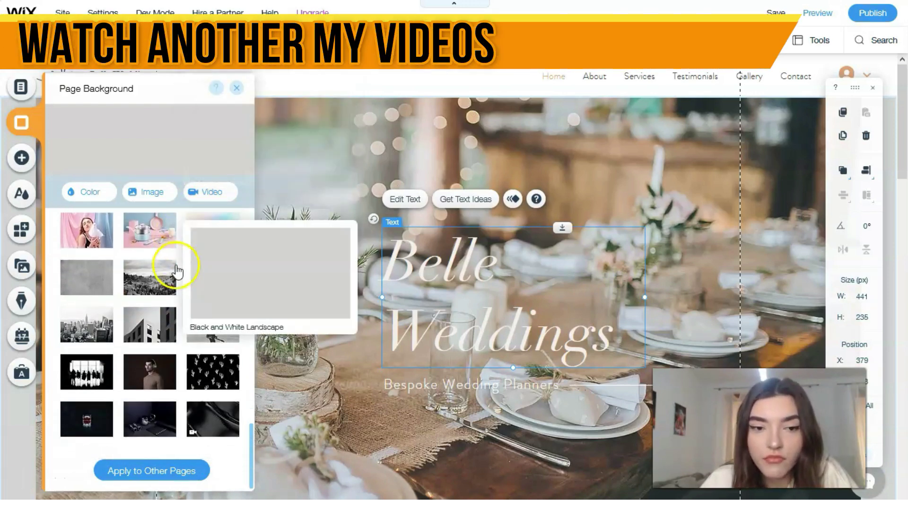
{"action": "scroll", "coordinate": [166, 311], "scroll_direction": "up", "scroll_amount": 10}
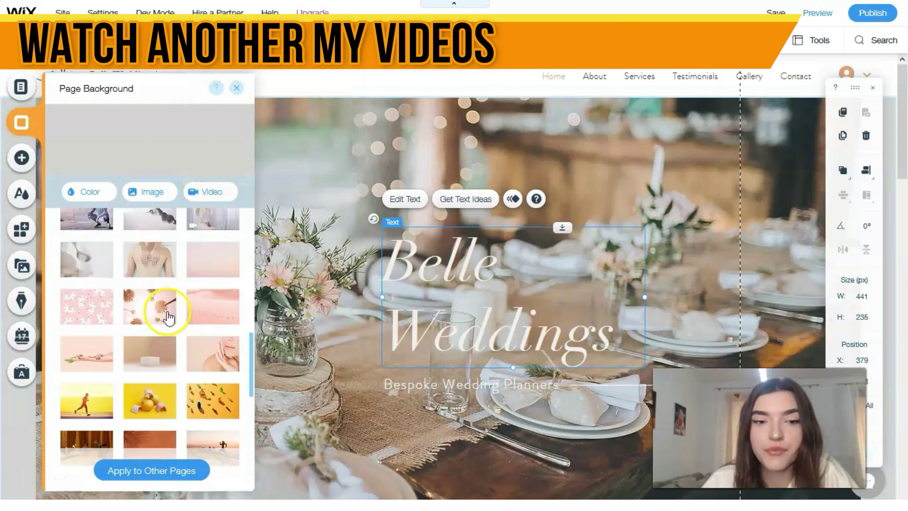
{"action": "mouse_move", "coordinate": [169, 318]}
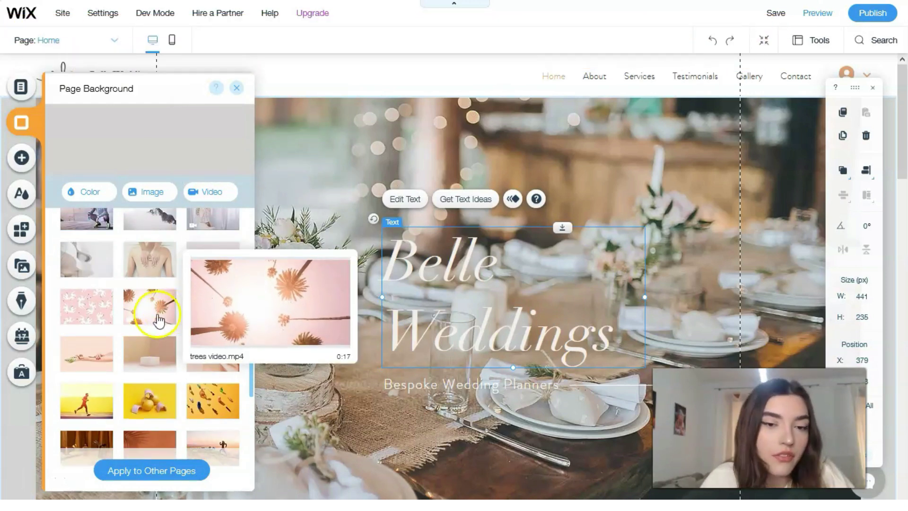
- Look through the video and music elements and add the double-diamond Video Mask with the draped fabric video to the Home page
{"action": "left_click", "coordinate": [17, 168]}
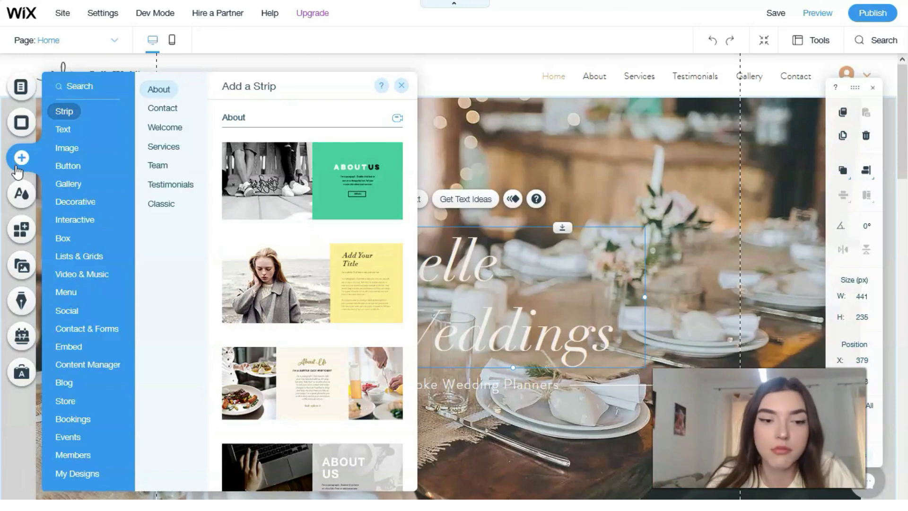
{"action": "left_click", "coordinate": [86, 328]}
{"action": "left_click", "coordinate": [111, 275]}
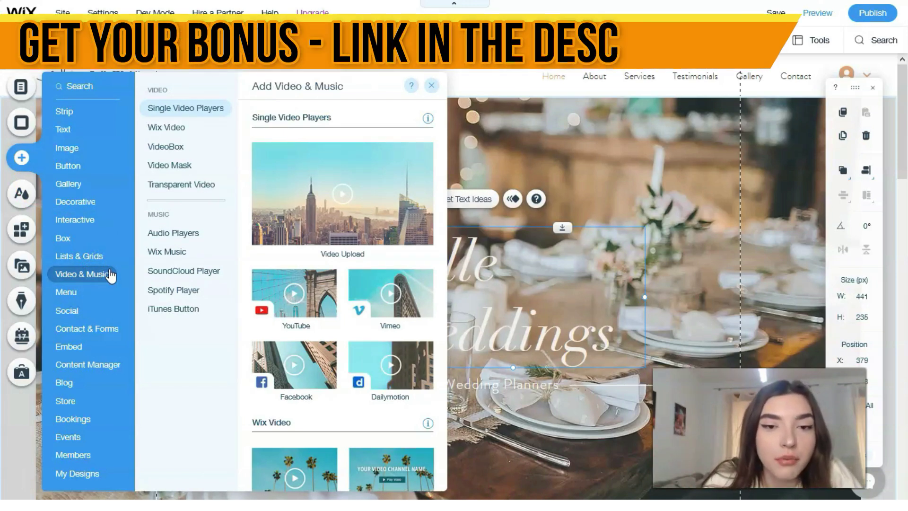
{"action": "left_click", "coordinate": [182, 290]}
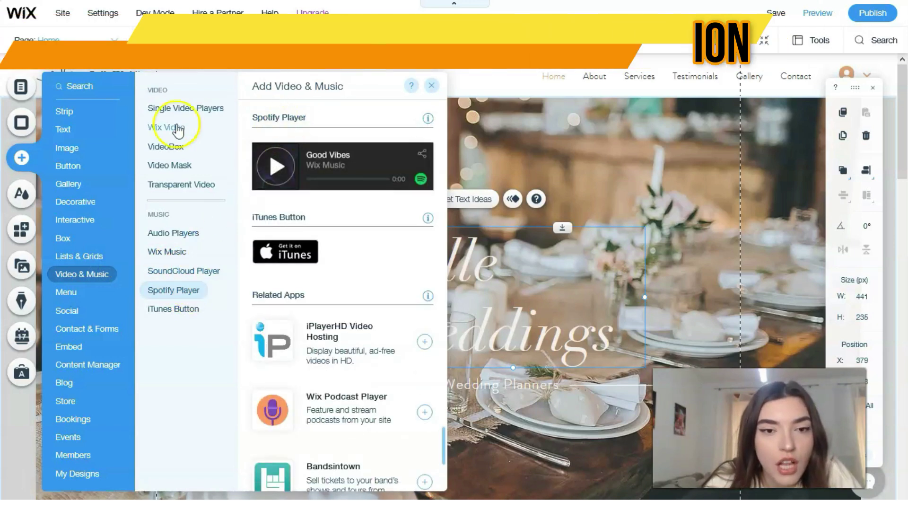
{"action": "left_click", "coordinate": [172, 127]}
{"action": "left_click", "coordinate": [294, 116]}
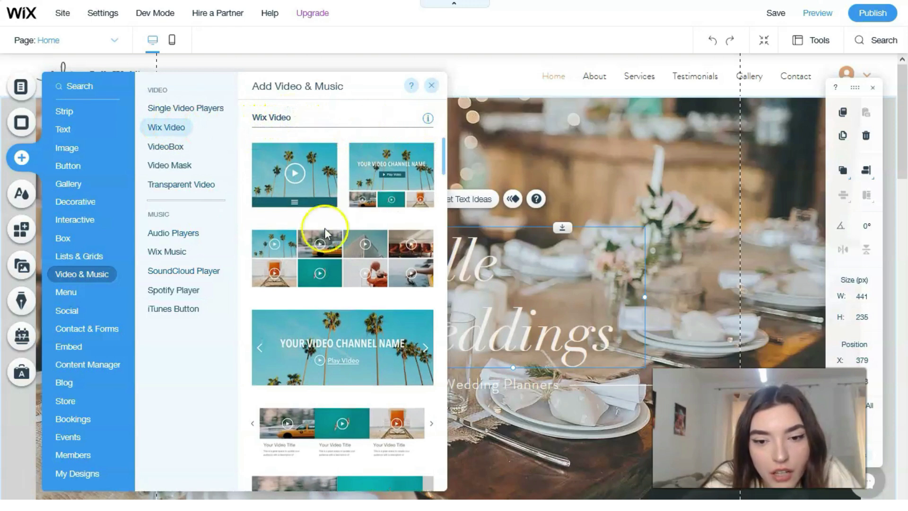
{"action": "scroll", "coordinate": [325, 236], "scroll_direction": "down", "scroll_amount": 5}
{"action": "scroll", "coordinate": [324, 251], "scroll_direction": "down", "scroll_amount": 3}
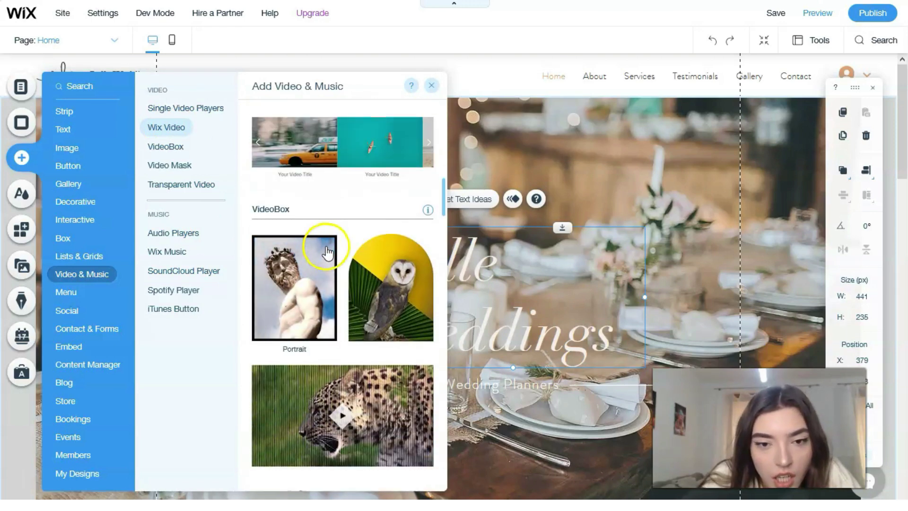
{"action": "scroll", "coordinate": [327, 251], "scroll_direction": "down", "scroll_amount": 2}
{"action": "scroll", "coordinate": [326, 254], "scroll_direction": "down", "scroll_amount": 7}
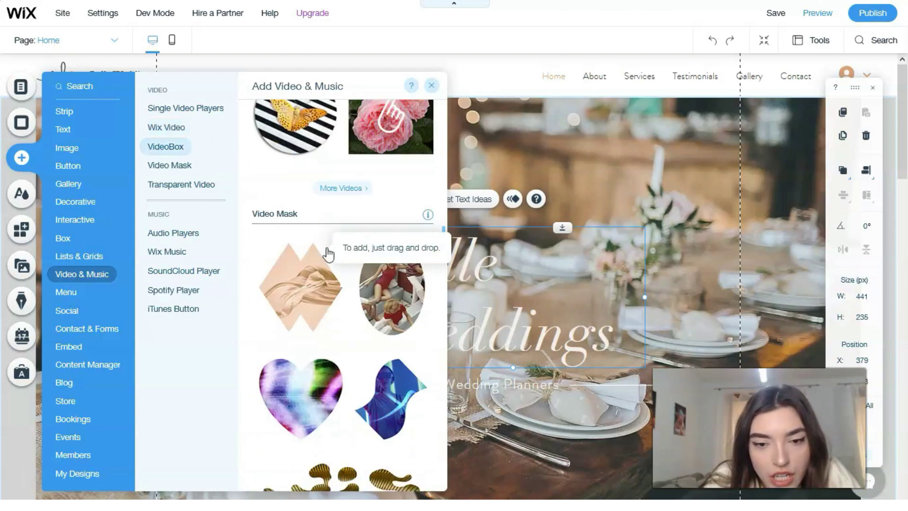
{"action": "scroll", "coordinate": [328, 254], "scroll_direction": "down", "scroll_amount": 1}
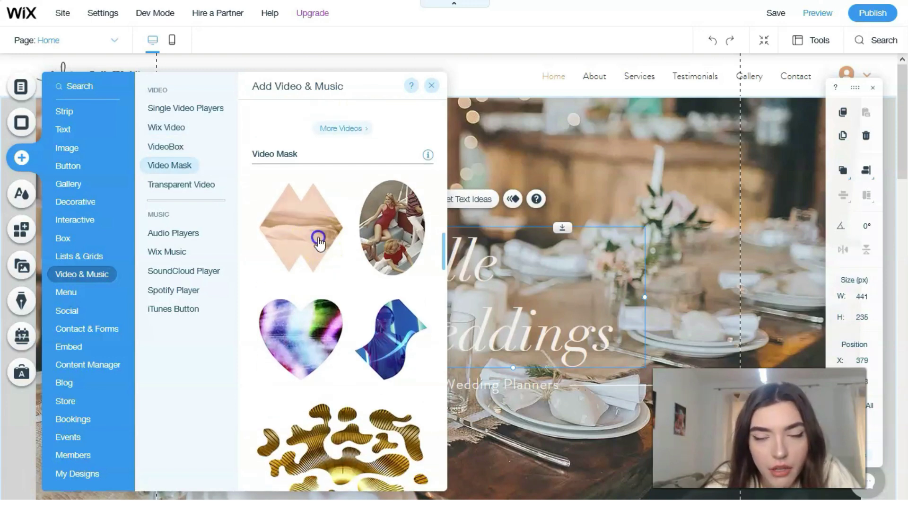
{"action": "left_click", "coordinate": [319, 243]}
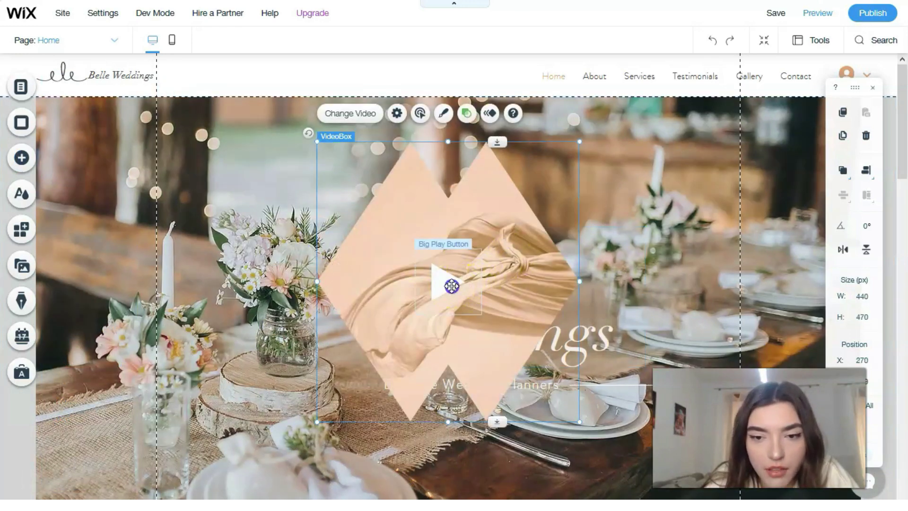
- Shrink the VideoBox to about 265 by 283 px and move it to the hero strip's upper right, attached to the strip
{"action": "left_click", "coordinate": [451, 286]}
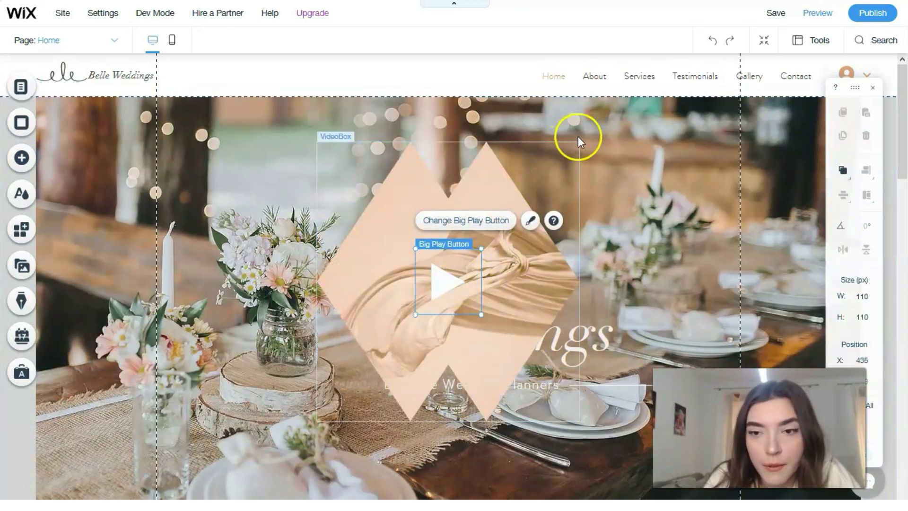
{"action": "left_click", "coordinate": [507, 187]}
{"action": "left_click_drag", "start_coordinate": [580, 141], "coordinate": [453, 237]}
{"action": "left_click", "coordinate": [407, 318]}
{"action": "left_click_drag", "start_coordinate": [468, 294], "coordinate": [644, 180]}
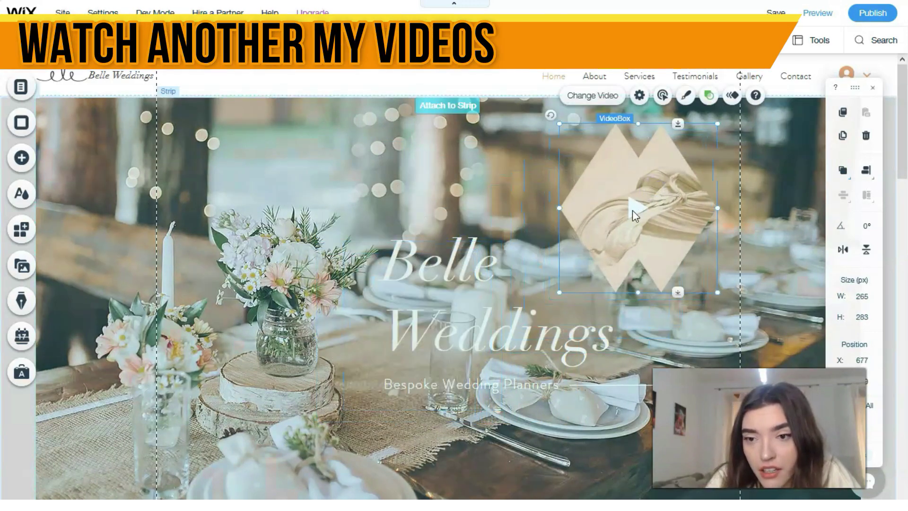
{"action": "left_click", "coordinate": [492, 186]}
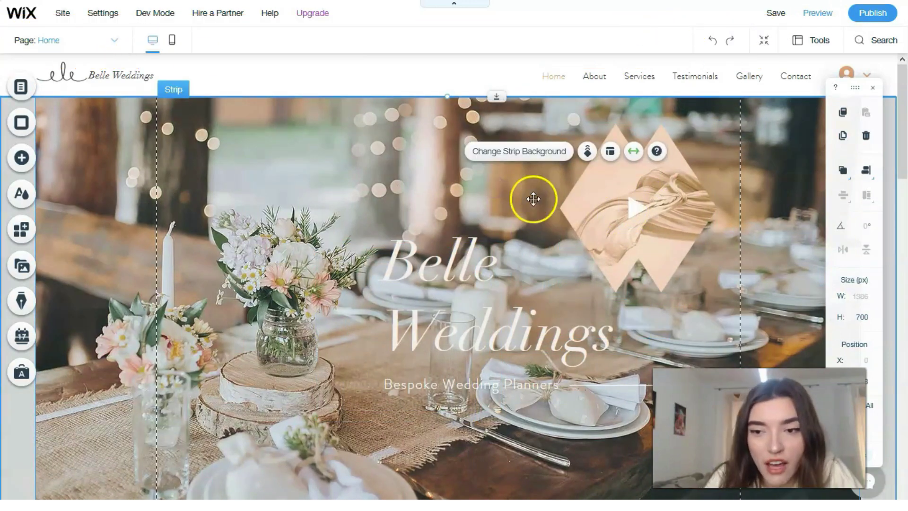
- Change the VideoBox's big play button to the circular design
{"action": "left_click", "coordinate": [632, 212]}
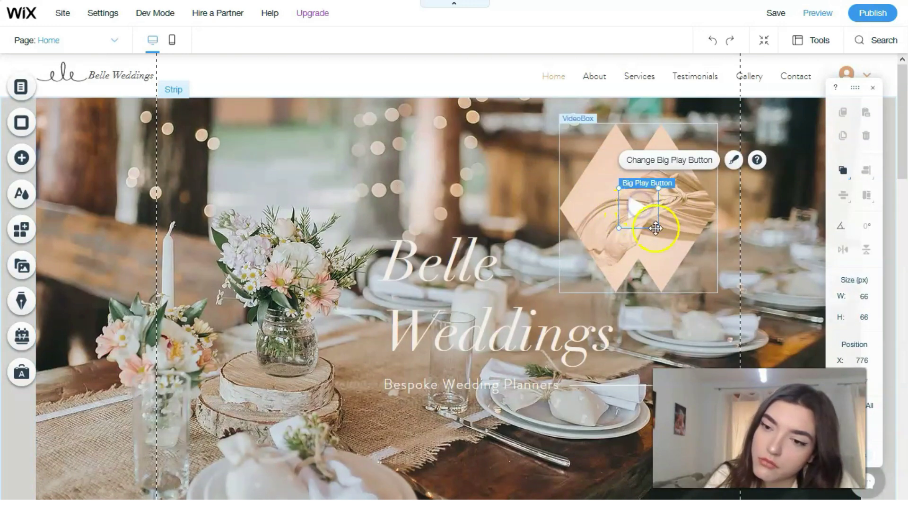
{"action": "left_click", "coordinate": [641, 164]}
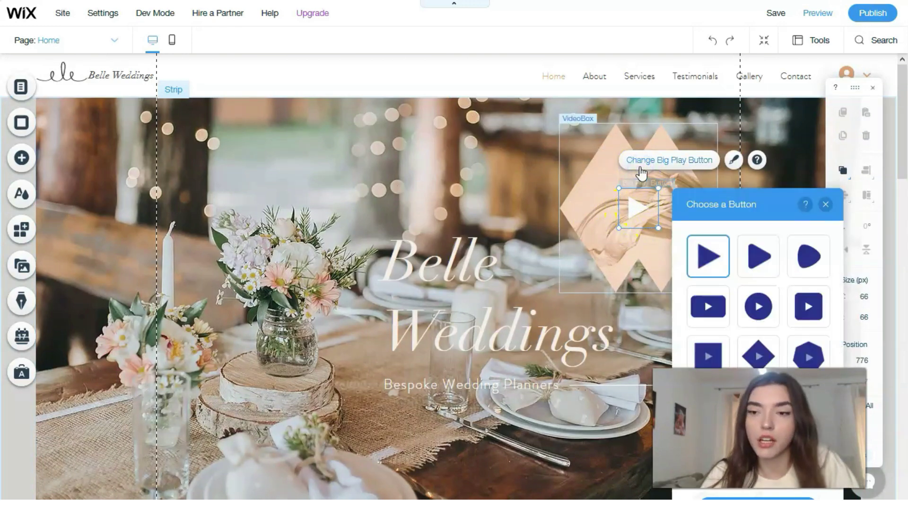
{"action": "left_click", "coordinate": [765, 310]}
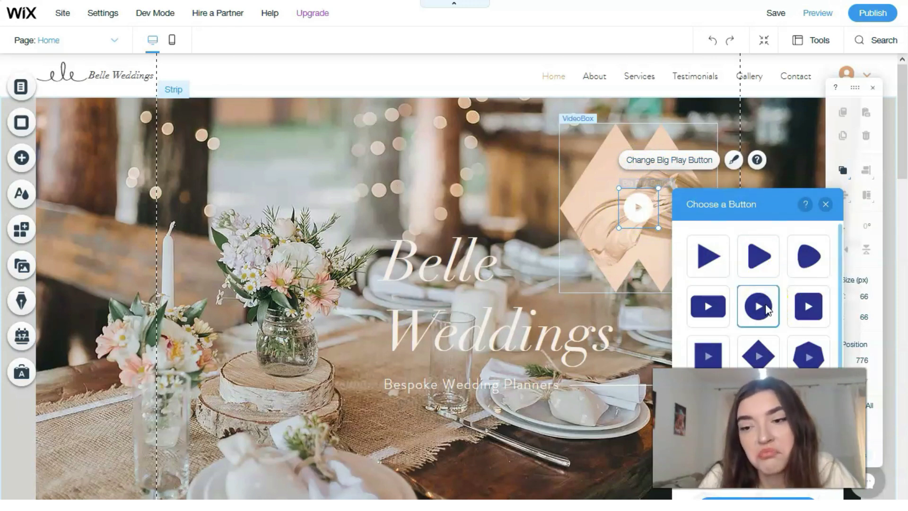
{"action": "left_click", "coordinate": [828, 204]}
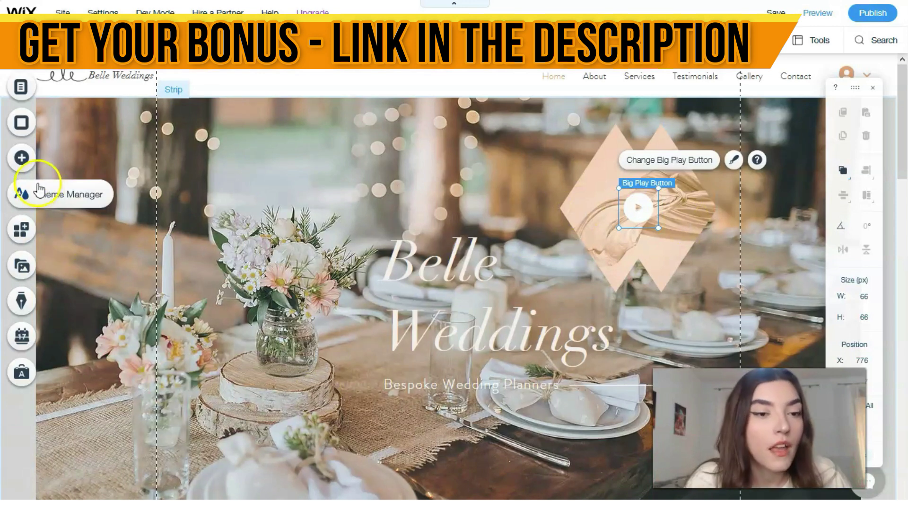
- Look over the site's color theme and the Wix App Market home page
{"action": "left_click", "coordinate": [23, 201]}
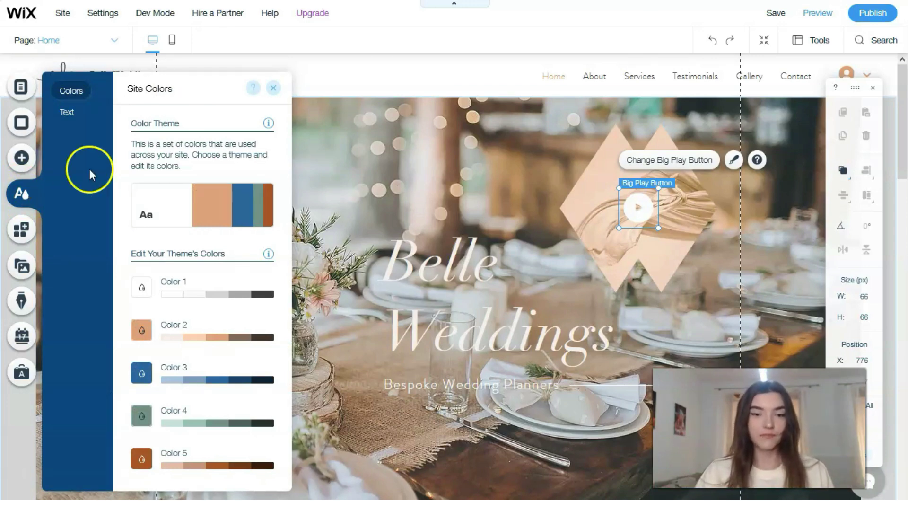
{"action": "left_click", "coordinate": [15, 239]}
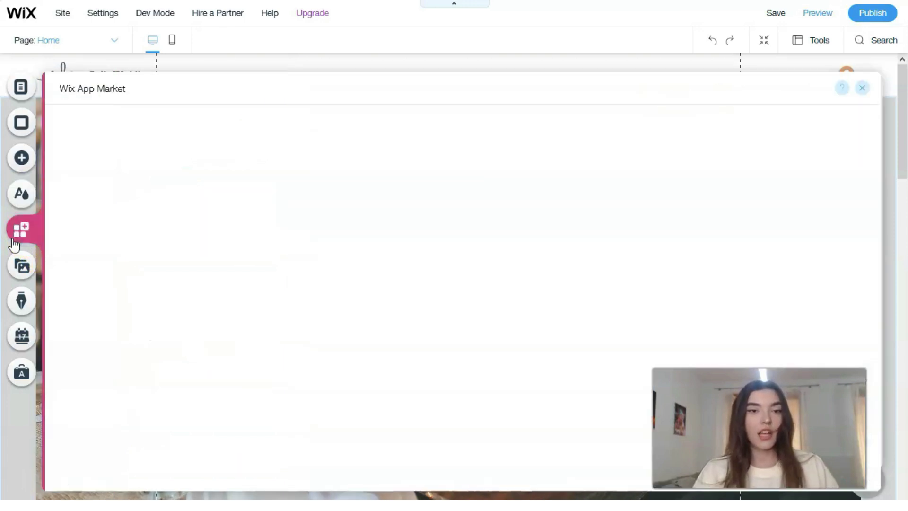
{"action": "left_click", "coordinate": [28, 418]}
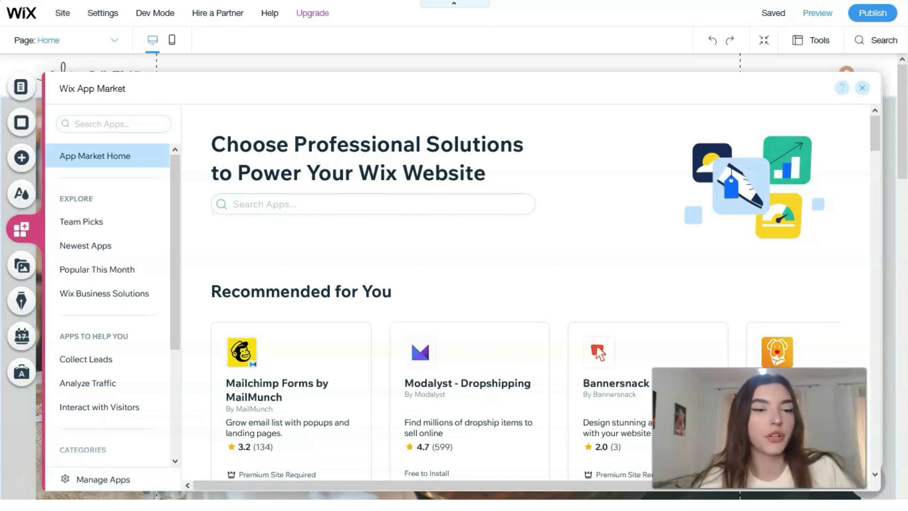
- Review the site's media options, from the upload sources and editing tools to the free Wix and Shutterstock images and videos
{"action": "left_click", "coordinate": [17, 270]}
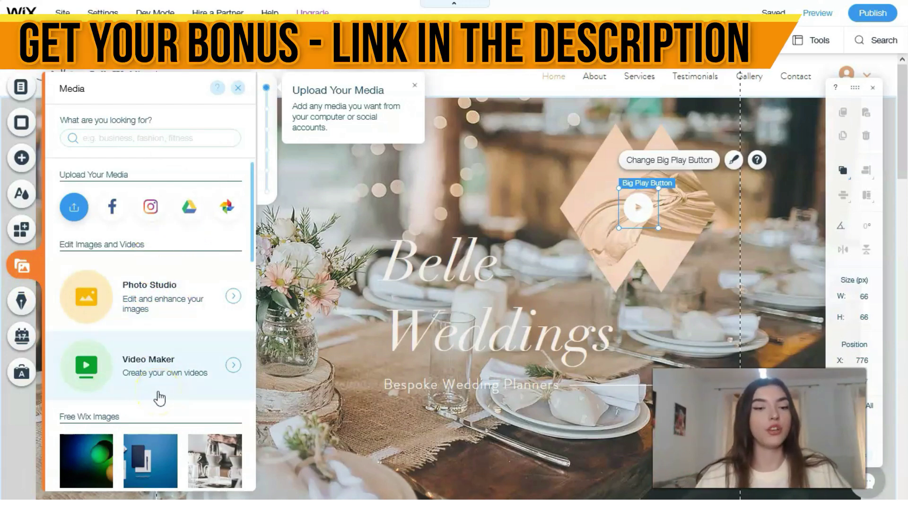
{"action": "scroll", "coordinate": [160, 399], "scroll_direction": "down", "scroll_amount": 3}
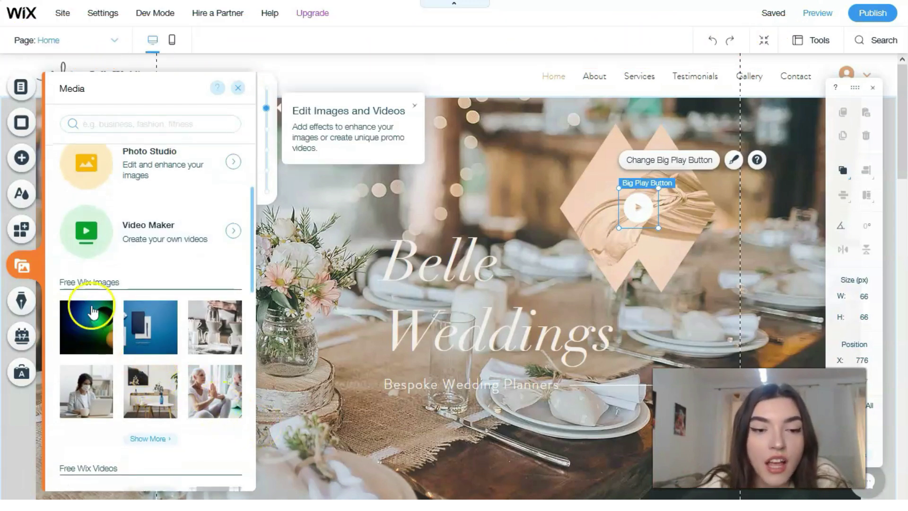
{"action": "scroll", "coordinate": [95, 308], "scroll_direction": "down", "scroll_amount": 4}
{"action": "scroll", "coordinate": [97, 297], "scroll_direction": "up", "scroll_amount": 2}
{"action": "mouse_move", "coordinate": [99, 294]}
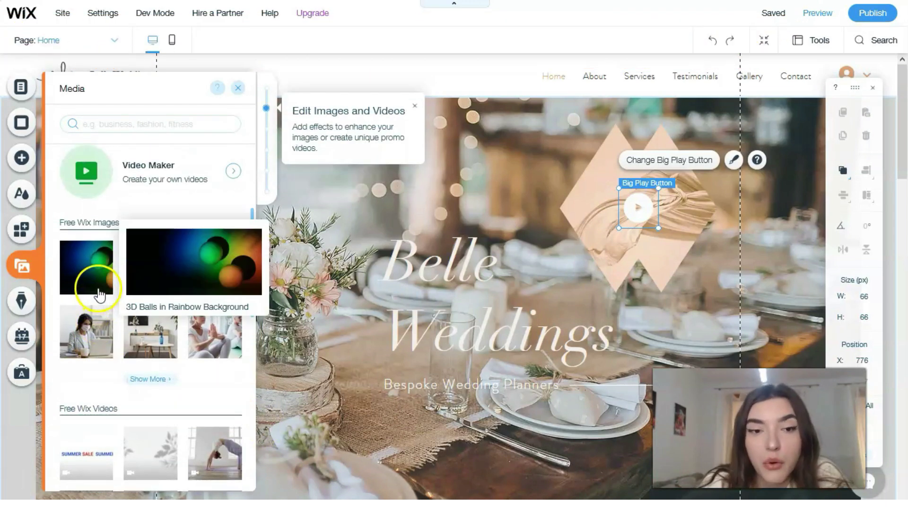
{"action": "scroll", "coordinate": [99, 295], "scroll_direction": "down", "scroll_amount": 6}
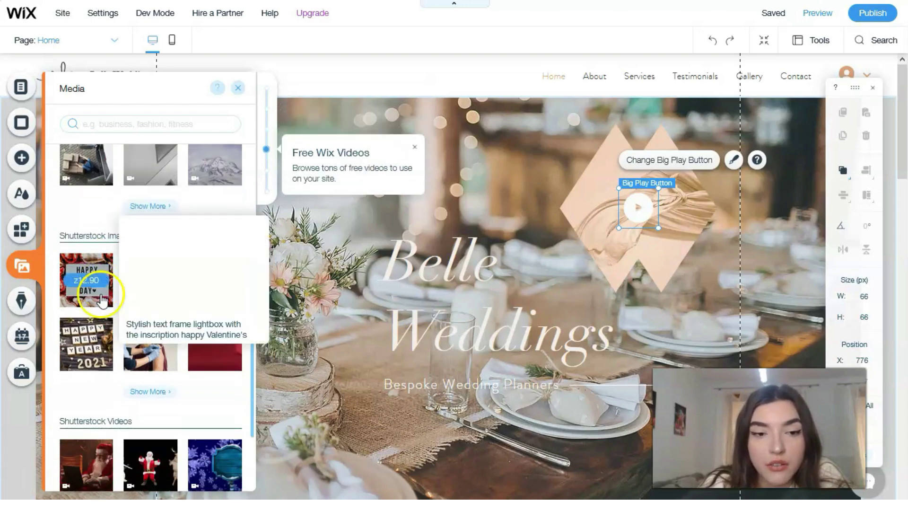
{"action": "scroll", "coordinate": [111, 383], "scroll_direction": "down", "scroll_amount": 3}
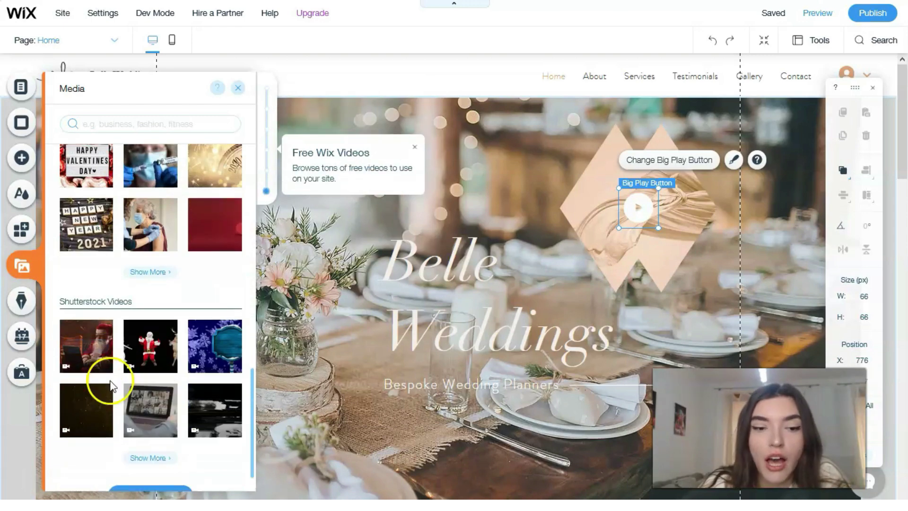
{"action": "scroll", "coordinate": [111, 378], "scroll_direction": "down", "scroll_amount": 1}
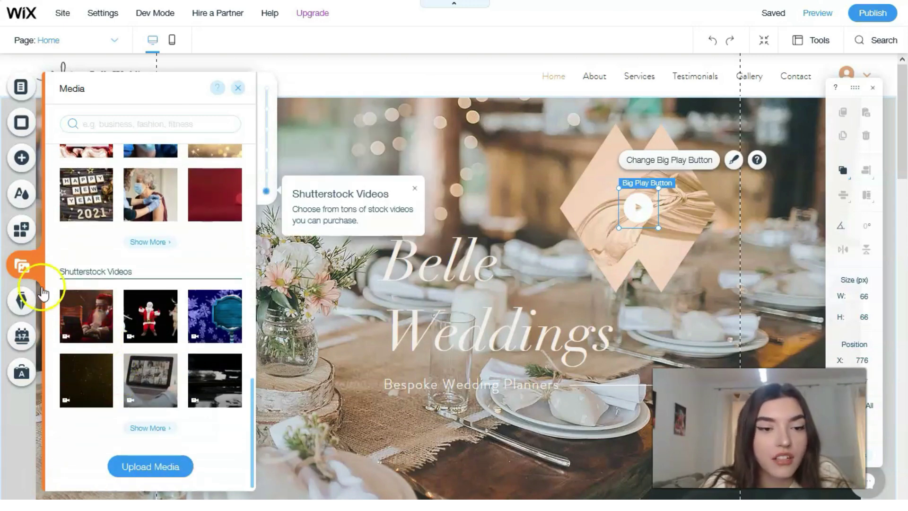
- View the Start a Blog offer, the Bookings Manager and Ascend's Marketing & SEO tools, and return to the page
{"action": "left_click", "coordinate": [30, 301]}
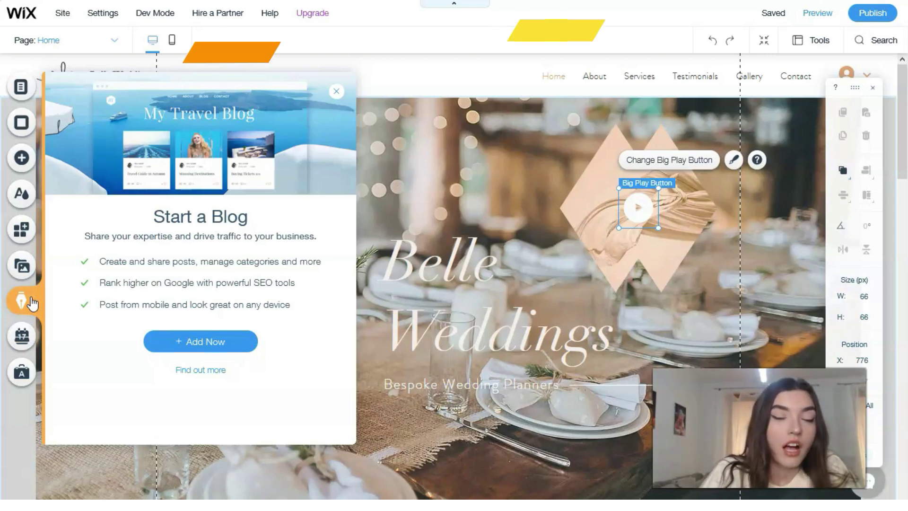
{"action": "left_click", "coordinate": [27, 338]}
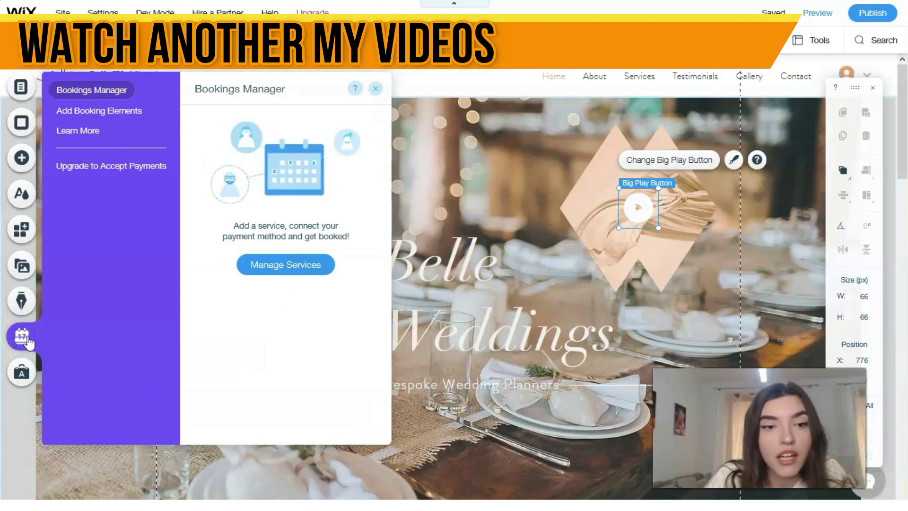
{"action": "left_click", "coordinate": [24, 373]}
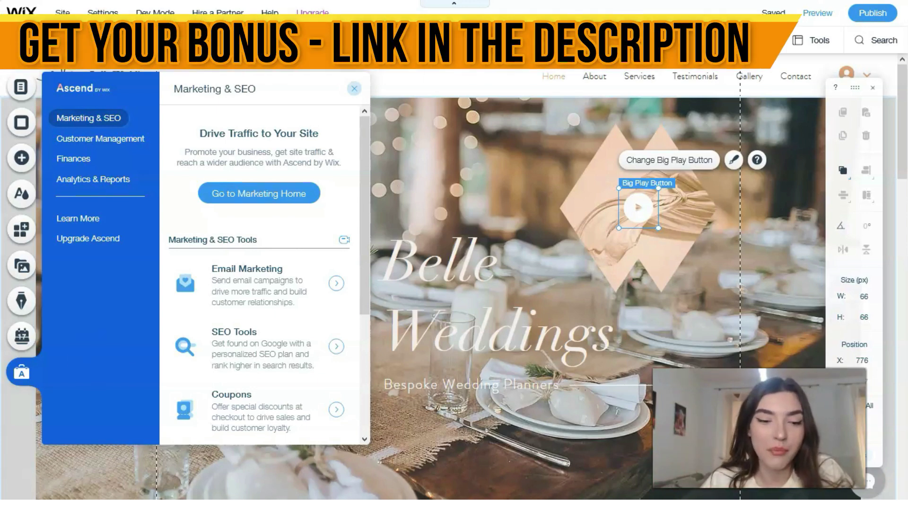
{"action": "left_click", "coordinate": [354, 89]}
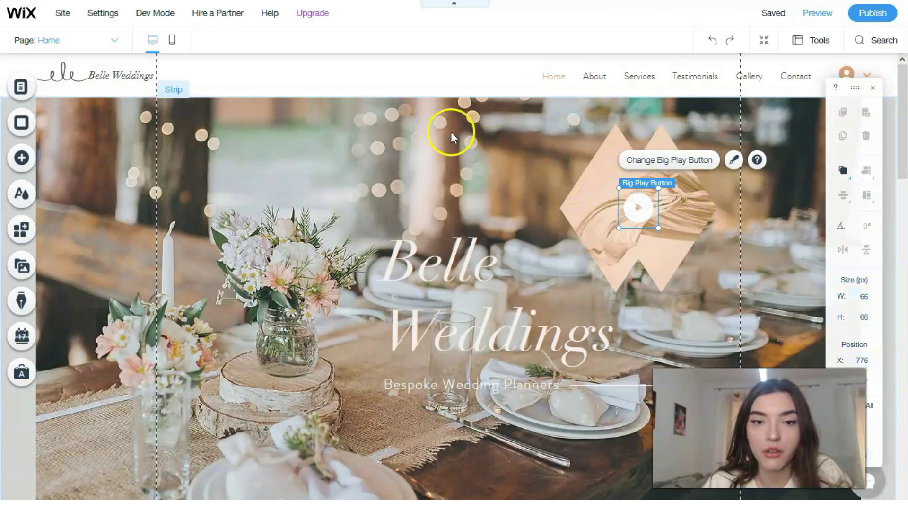
- Go to the Home page's Services section and select the page background beside it
{"action": "scroll", "coordinate": [451, 132], "scroll_direction": "down", "scroll_amount": 8}
{"action": "scroll", "coordinate": [459, 161], "scroll_direction": "down", "scroll_amount": 3}
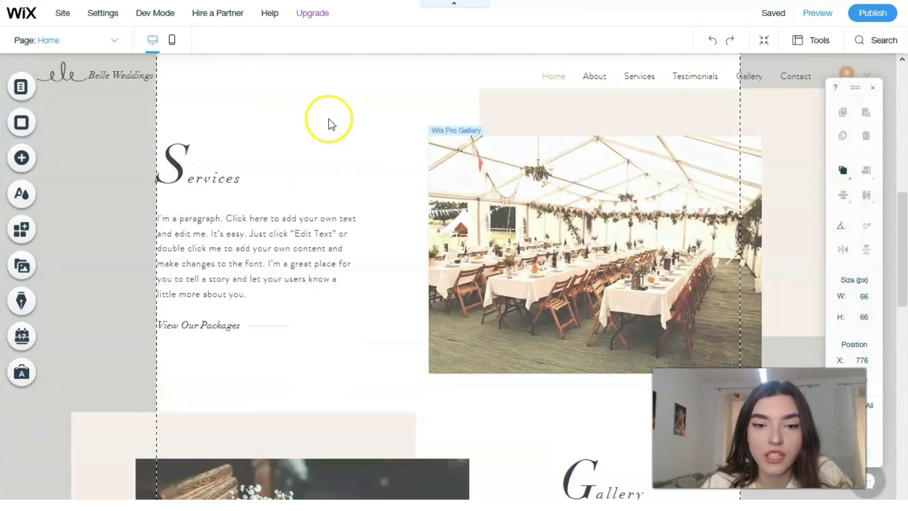
{"action": "left_click", "coordinate": [329, 120]}
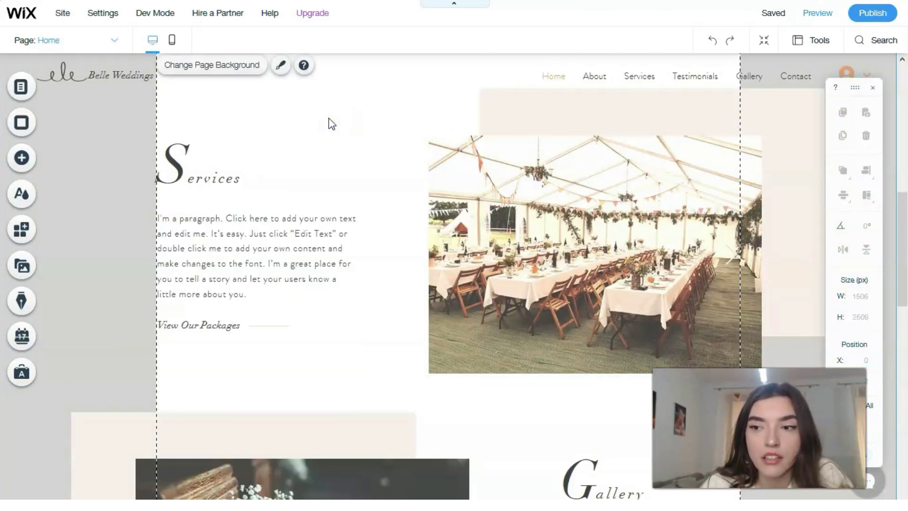
{"action": "left_click", "coordinate": [117, 125]}
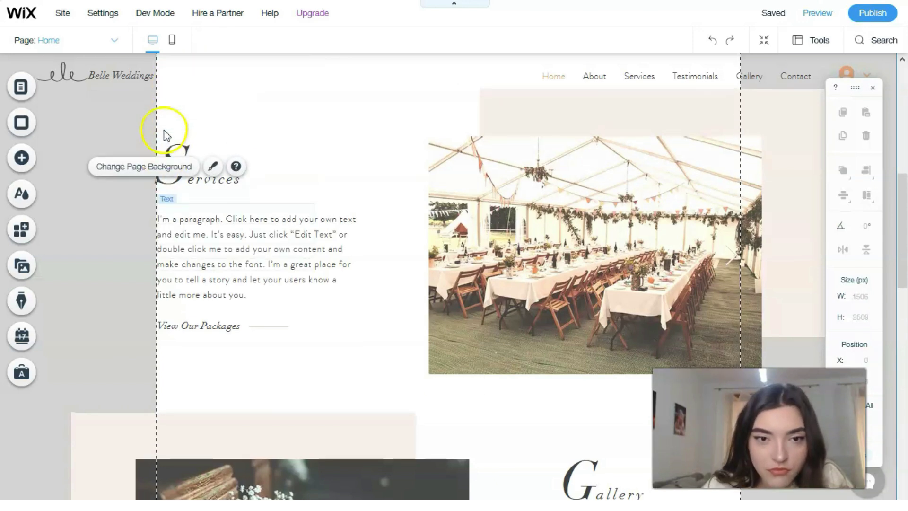
- View the editing options of the page background and the Services paragraph on the Home page
{"action": "scroll", "coordinate": [166, 146], "scroll_direction": "up", "scroll_amount": 3}
{"action": "left_click", "coordinate": [180, 173]}
{"action": "right_click", "coordinate": [396, 175]}
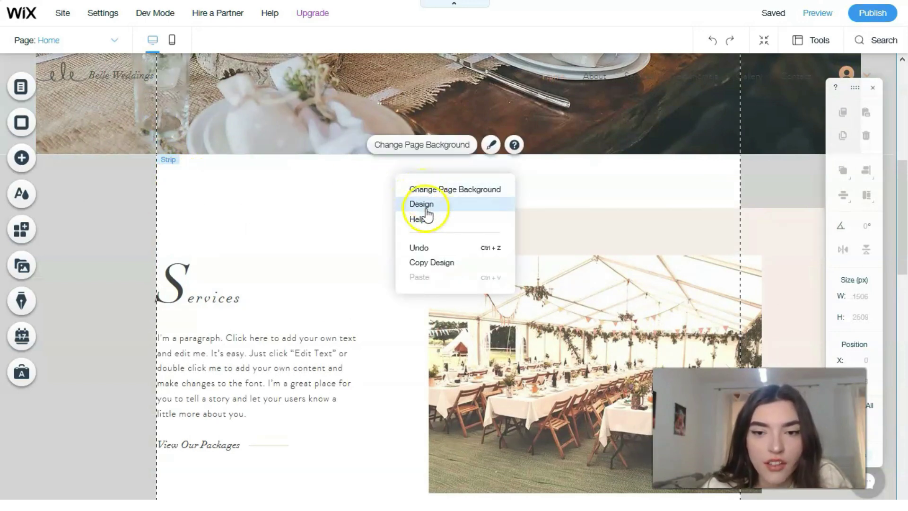
{"action": "left_click", "coordinate": [214, 389]}
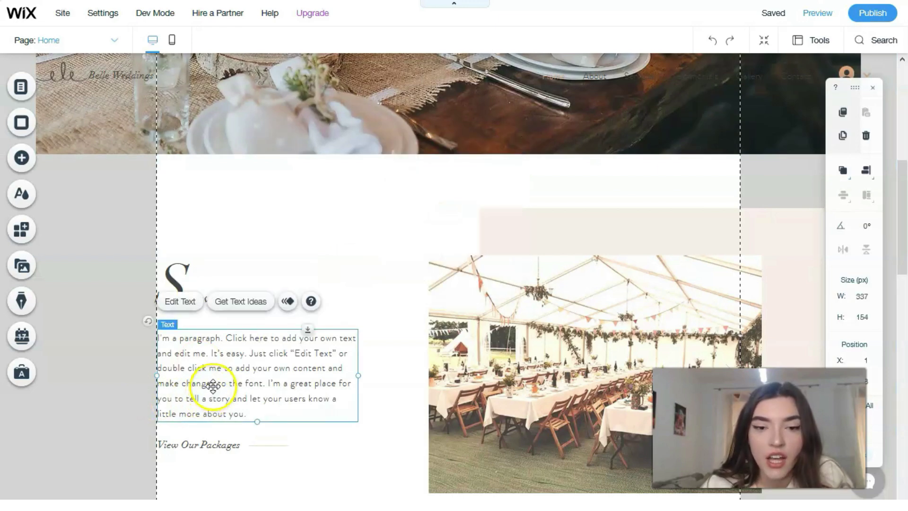
- Delete the Wix Pro Gallery beside the Services text
{"action": "left_click", "coordinate": [541, 318]}
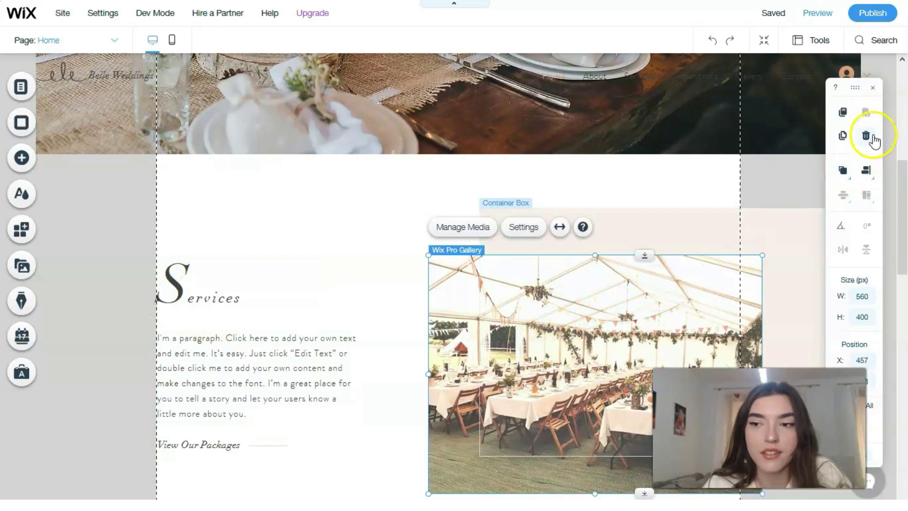
{"action": "left_click", "coordinate": [866, 139]}
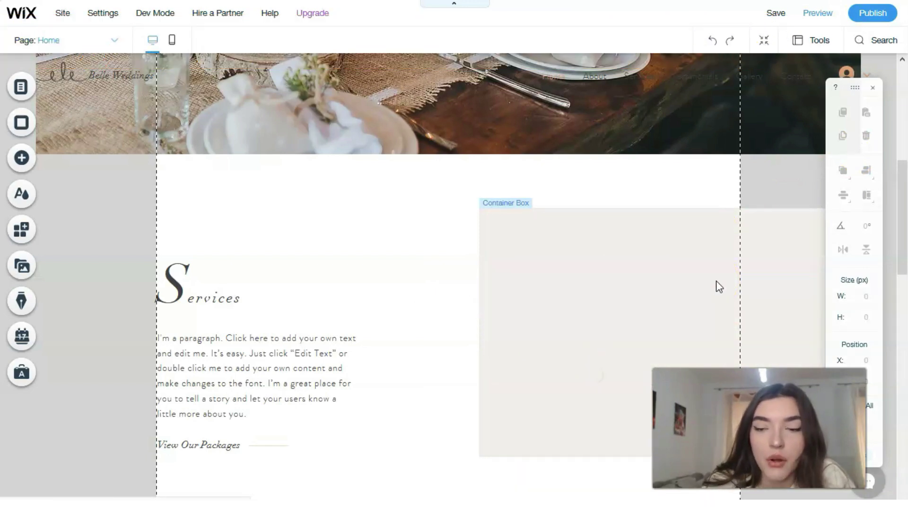
{"action": "left_click", "coordinate": [688, 279]}
{"action": "scroll", "coordinate": [596, 275], "scroll_direction": "down", "scroll_amount": 3}
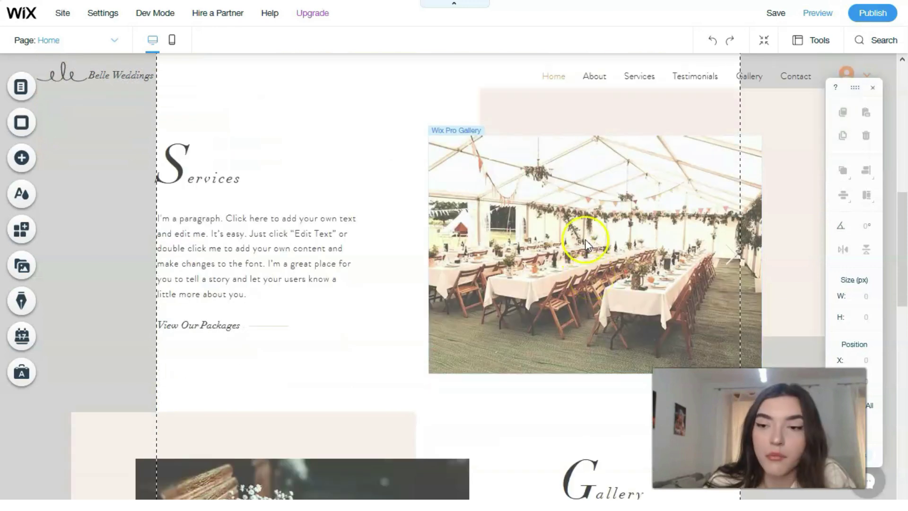
{"action": "left_click", "coordinate": [591, 204]}
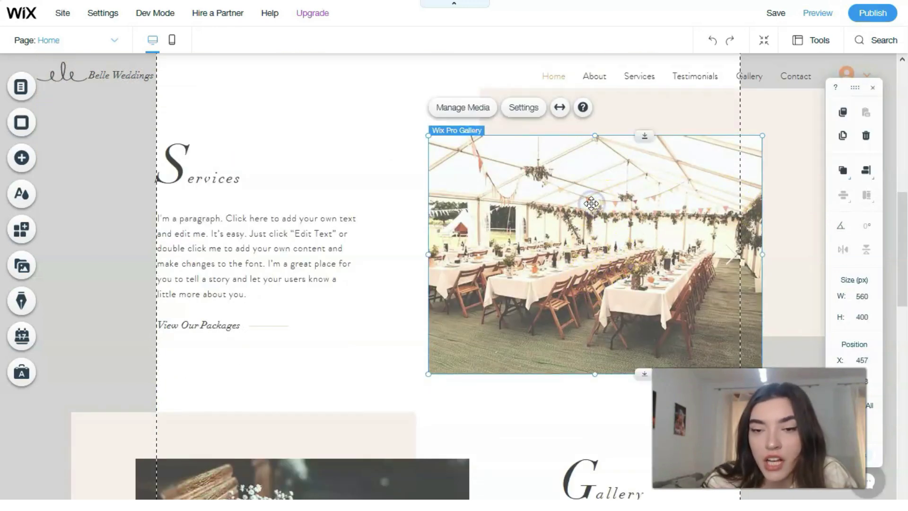
{"action": "left_click", "coordinate": [865, 137]}
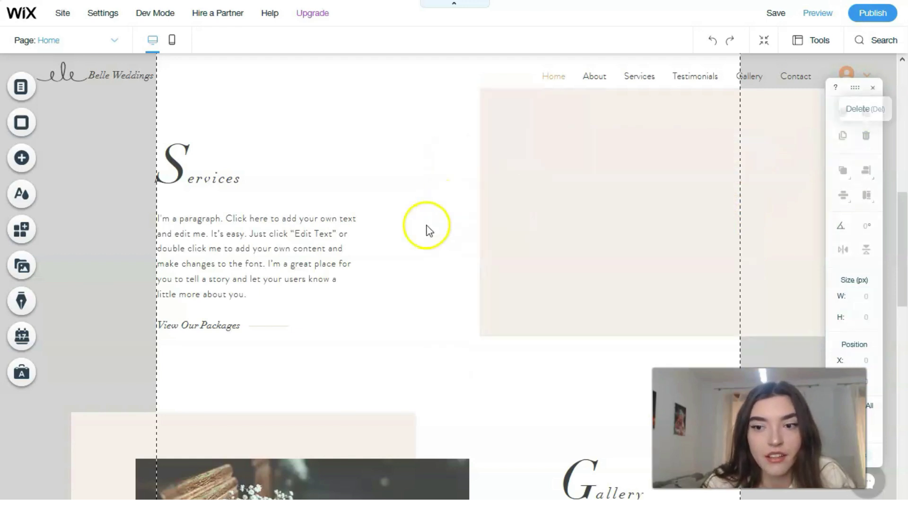
- Look through the Gallery, Interactive and Decorative elements, and open the Free Wix Images collection for adding an image
{"action": "left_click", "coordinate": [22, 158]}
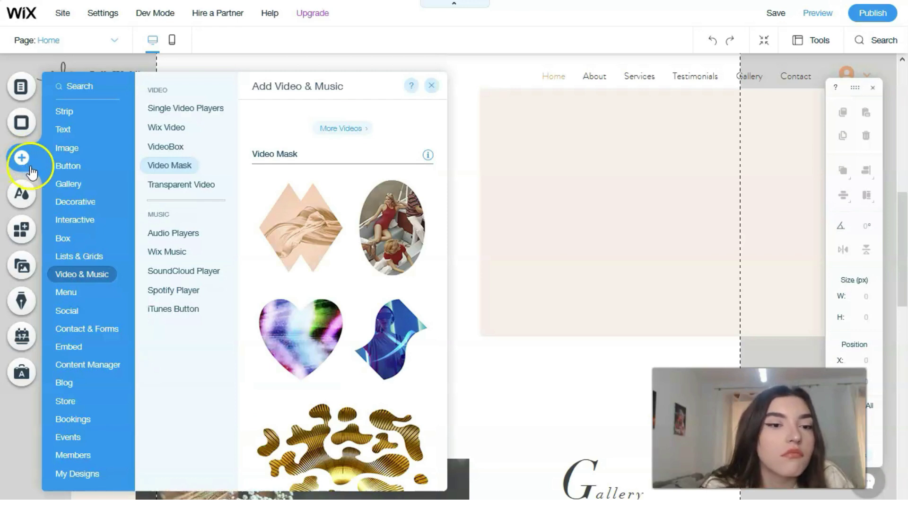
{"action": "left_click", "coordinate": [78, 186]}
{"action": "left_click", "coordinate": [87, 223]}
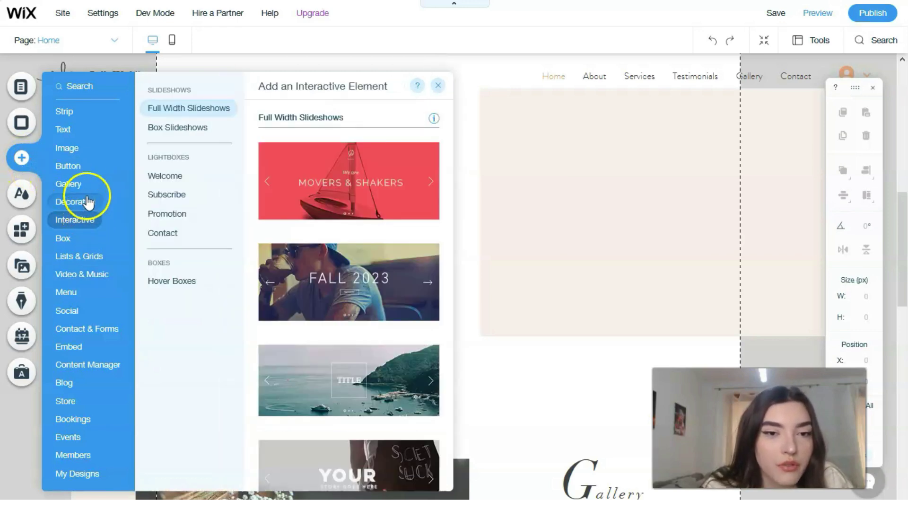
{"action": "left_click", "coordinate": [81, 199]}
{"action": "left_click", "coordinate": [75, 155]}
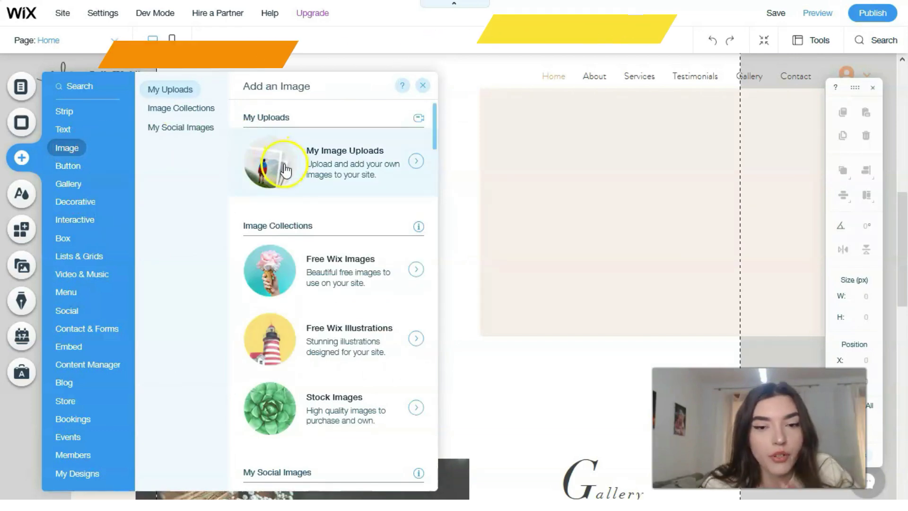
{"action": "left_click", "coordinate": [273, 273]}
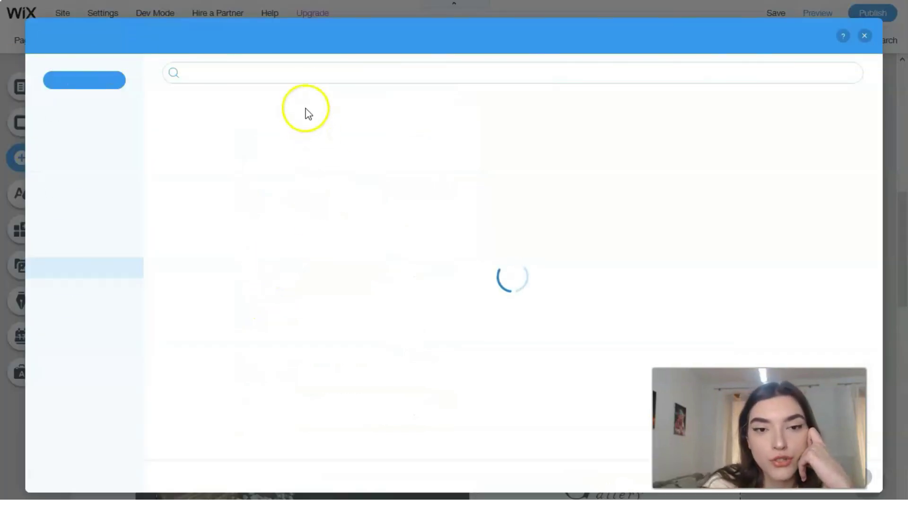
- Search the free Wix media for "wedding" images
{"action": "left_click", "coordinate": [292, 73]}
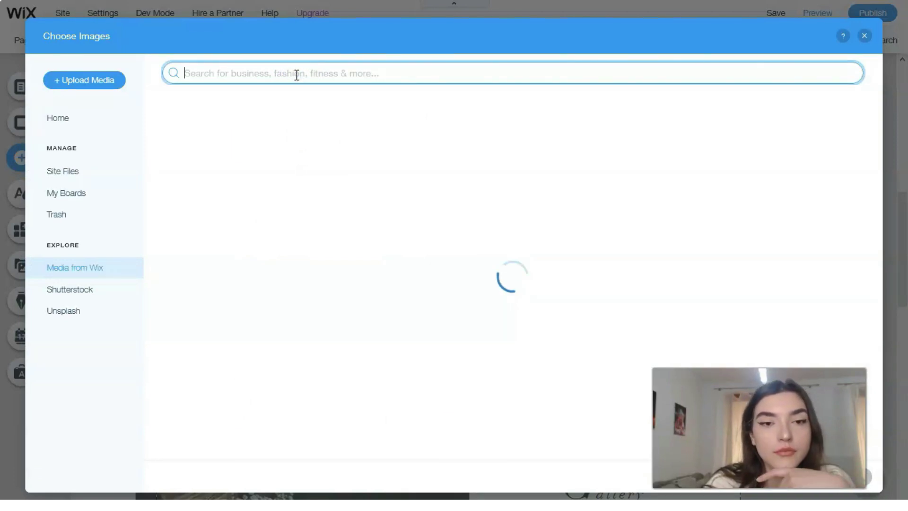
{"action": "type", "text": "we"}
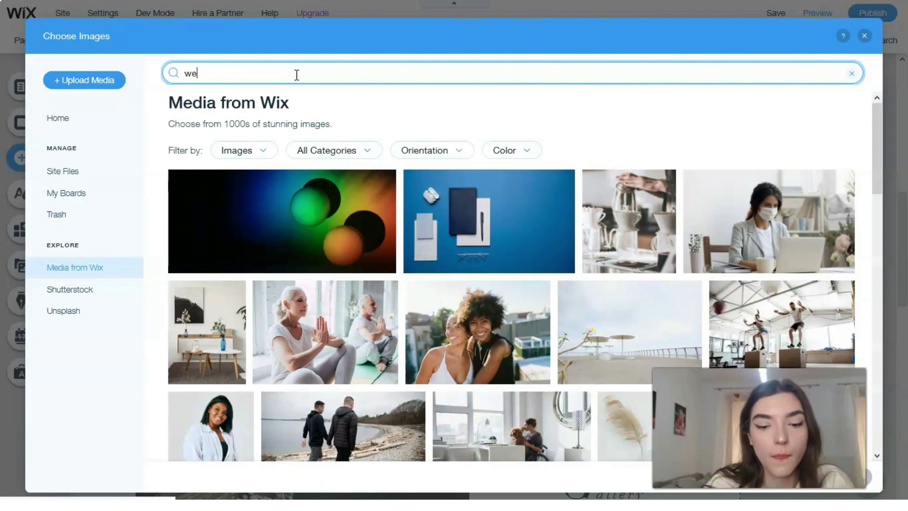
{"action": "type", "text": "dding"}
{"action": "key", "text": "Return"}
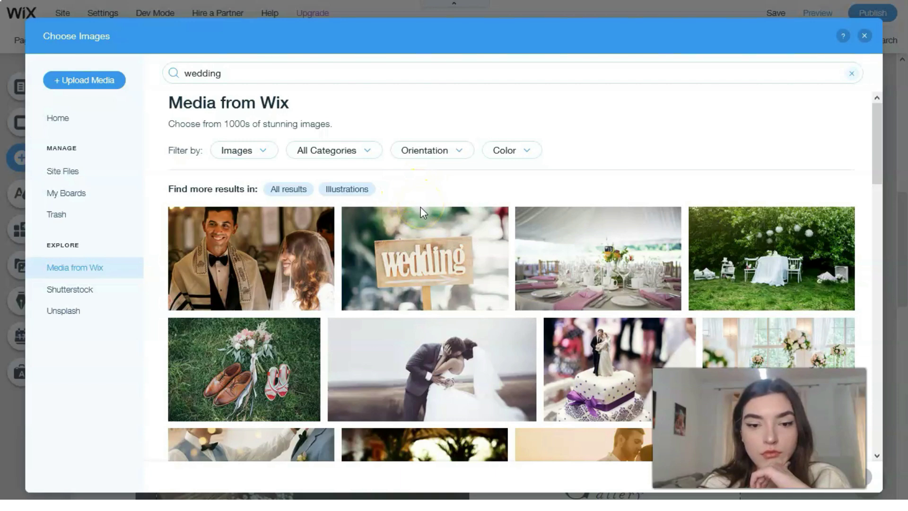
- Choose the wedding photo of the hand-lettered, ivy-draped banner from the search results and add it to the page
{"action": "scroll", "coordinate": [548, 320], "scroll_direction": "down", "scroll_amount": 5}
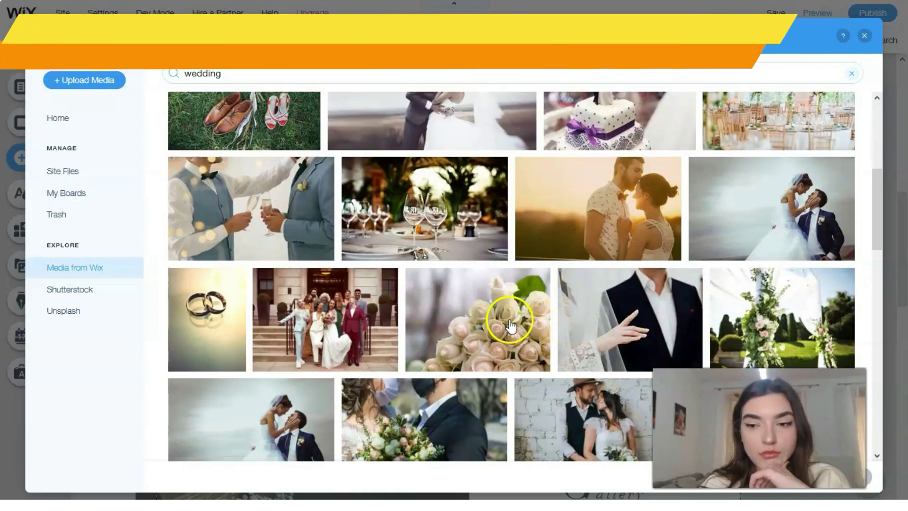
{"action": "scroll", "coordinate": [515, 326], "scroll_direction": "down", "scroll_amount": 6}
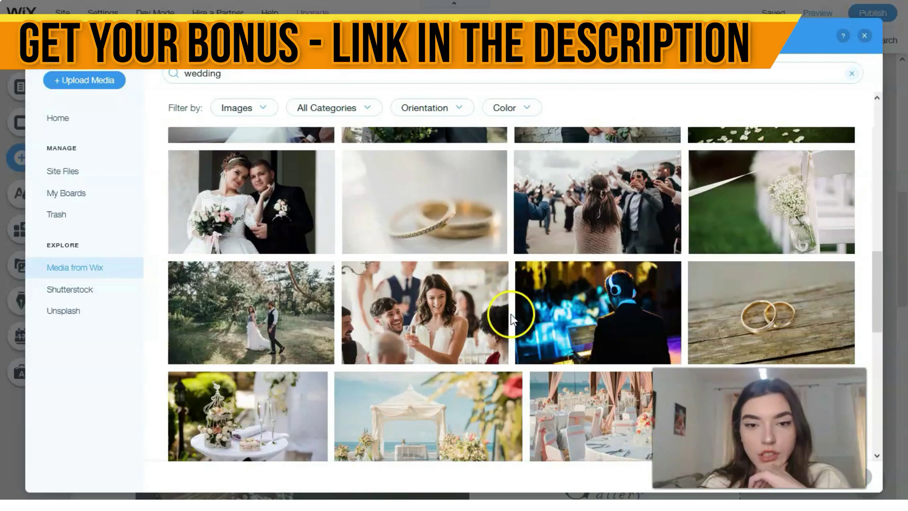
{"action": "scroll", "coordinate": [511, 319], "scroll_direction": "down", "scroll_amount": 1}
{"action": "left_click", "coordinate": [261, 108]}
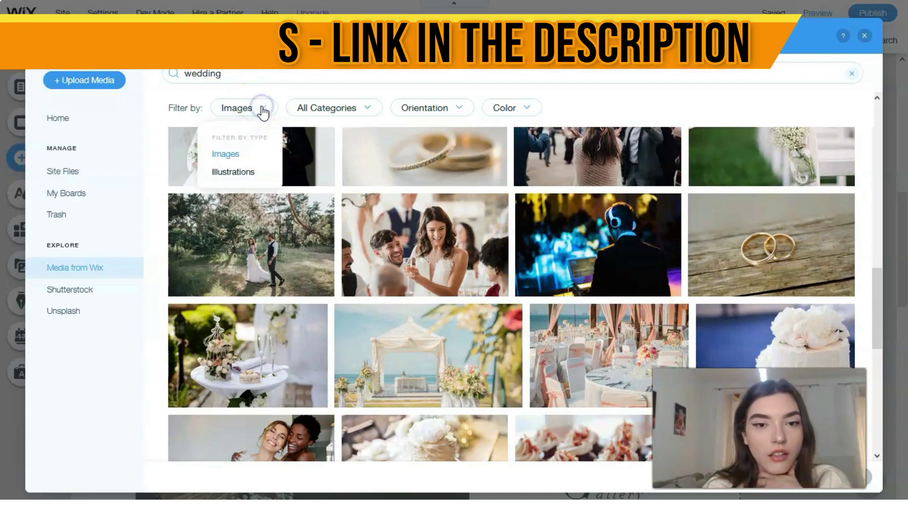
{"action": "left_click", "coordinate": [263, 112]}
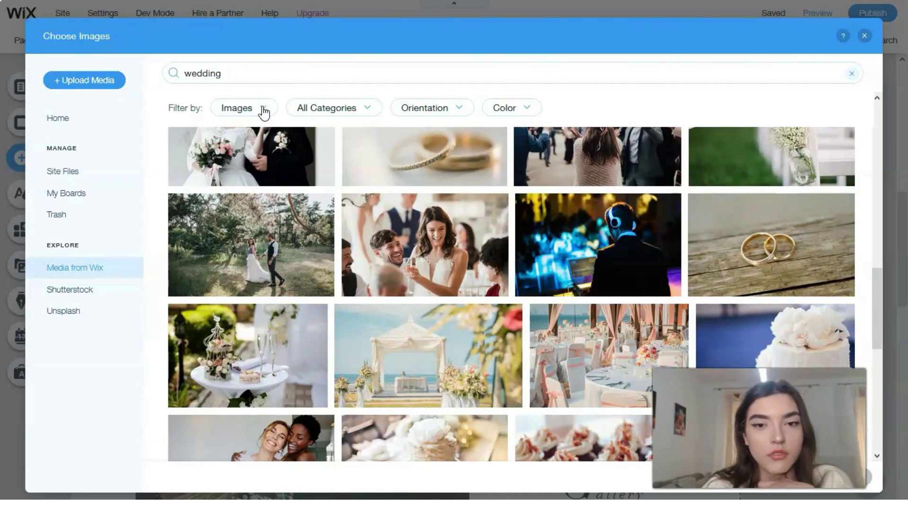
{"action": "scroll", "coordinate": [516, 320], "scroll_direction": "down", "scroll_amount": 5}
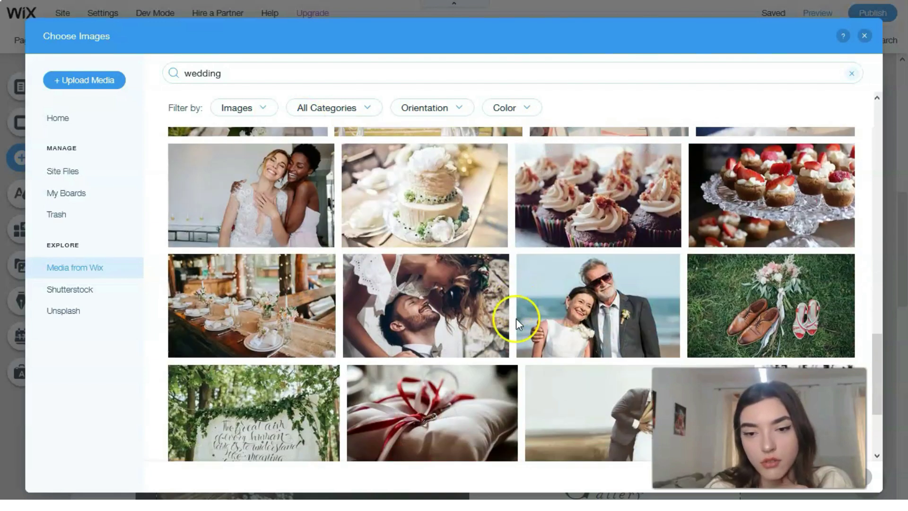
{"action": "scroll", "coordinate": [520, 313], "scroll_direction": "down", "scroll_amount": 2}
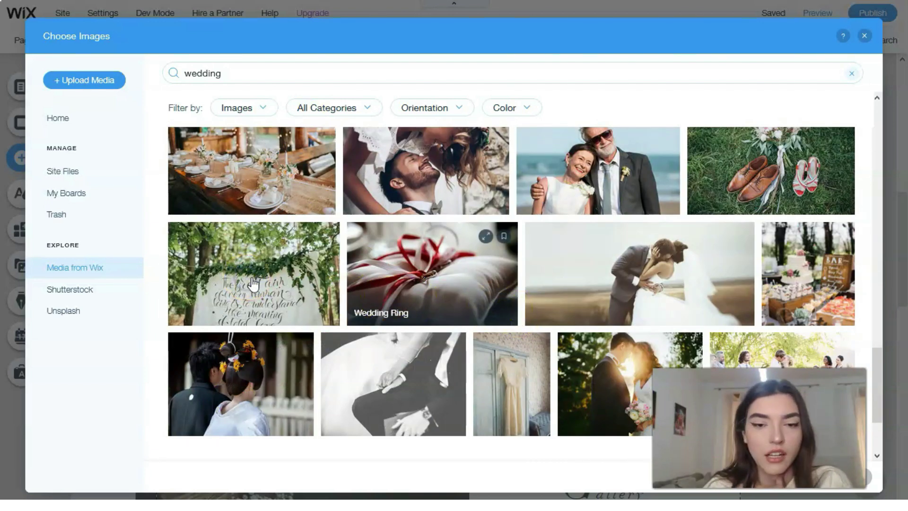
{"action": "left_click", "coordinate": [273, 284]}
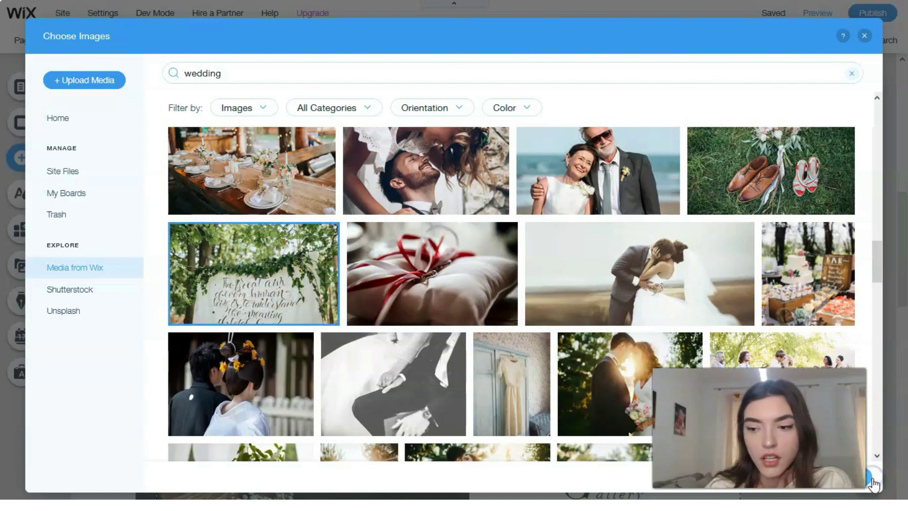
{"action": "left_click", "coordinate": [858, 498]}
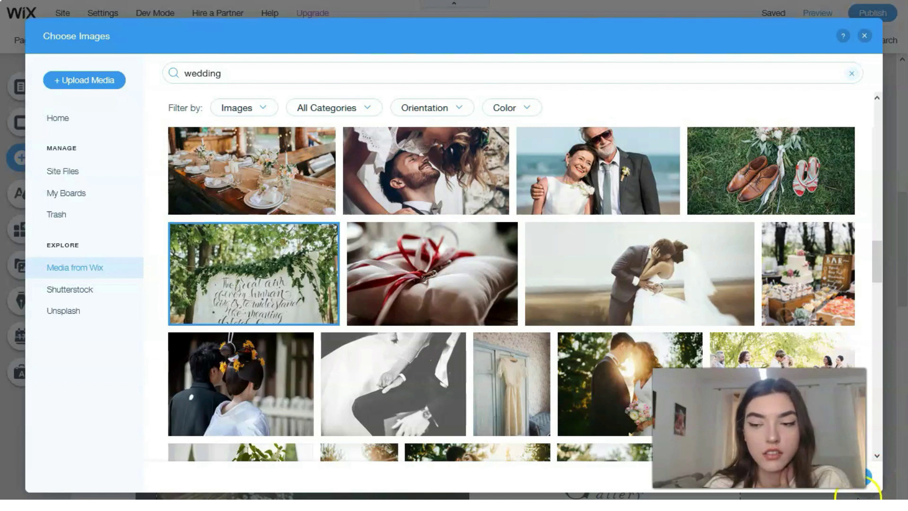
{"action": "left_click", "coordinate": [773, 358]}
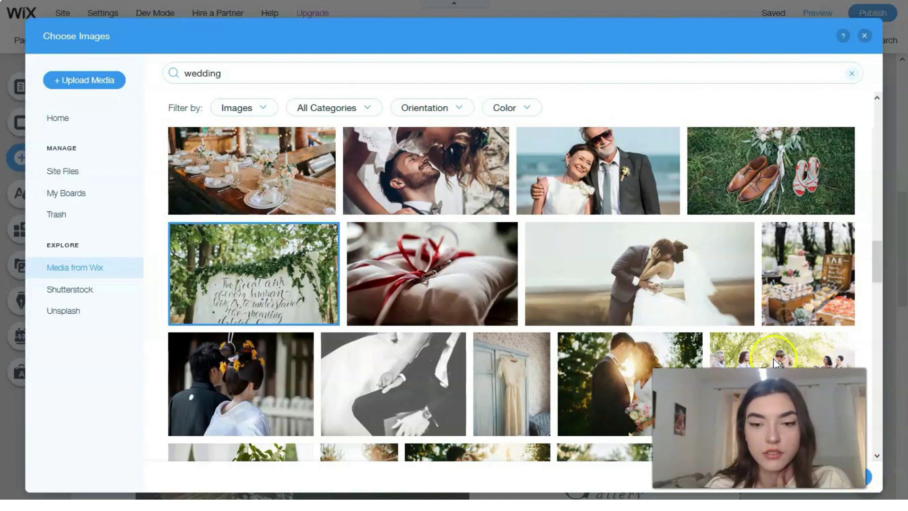
- Scale the banner image to 523 × 349 px and place it beside the Services text at X 378
{"action": "left_click_drag", "start_coordinate": [405, 212], "coordinate": [507, 168]}
{"action": "left_click", "coordinate": [372, 120]}
{"action": "left_click_drag", "start_coordinate": [378, 122], "coordinate": [423, 152]}
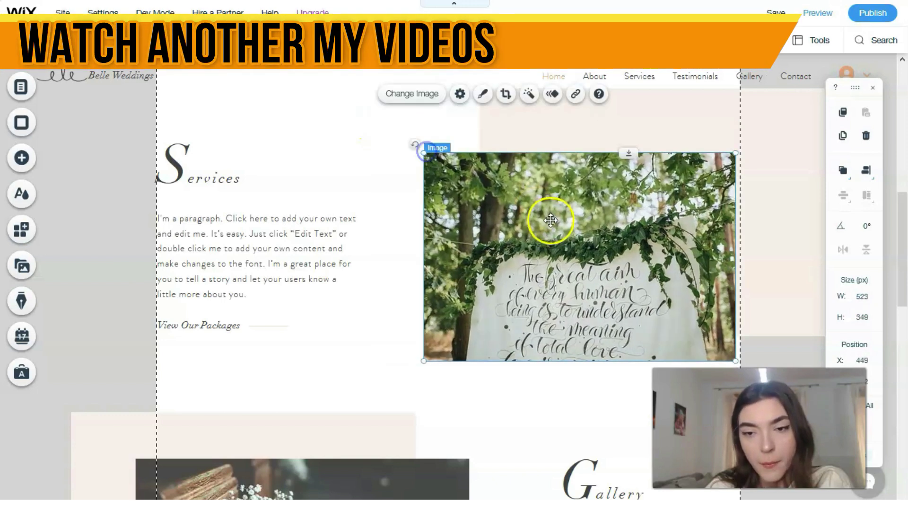
{"action": "left_click_drag", "start_coordinate": [550, 220], "coordinate": [509, 213]}
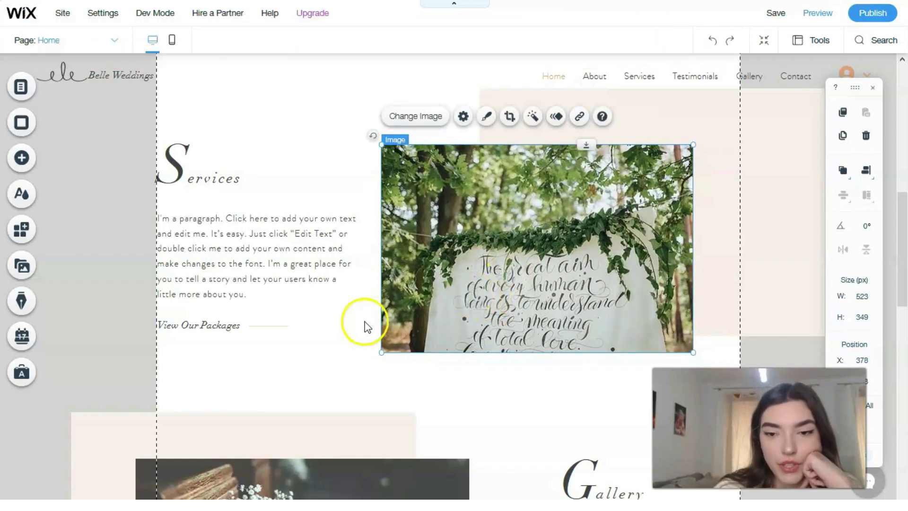